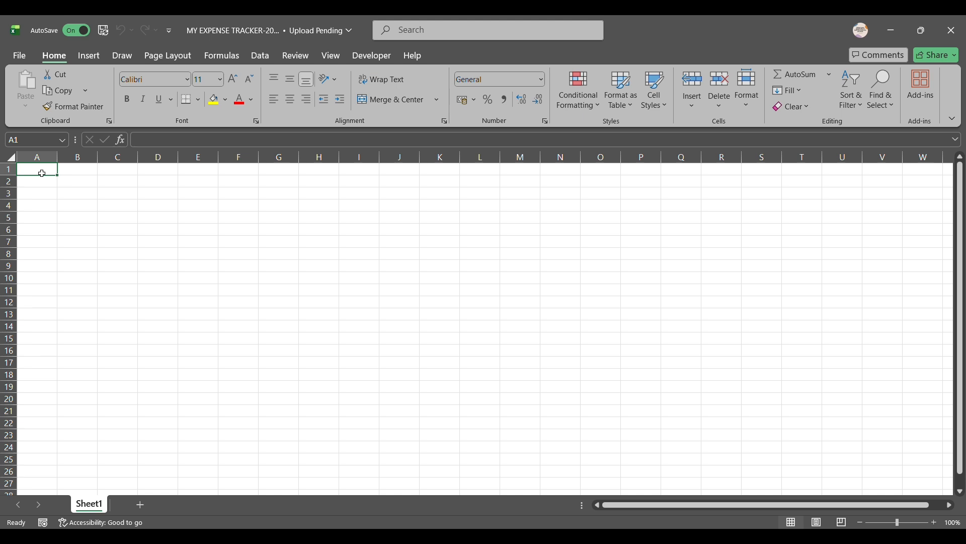
- Merge and center A1:D1 with the heading NEEDS and E1:H1 with the heading SAVINGS
drag(42, 173, 155, 174)
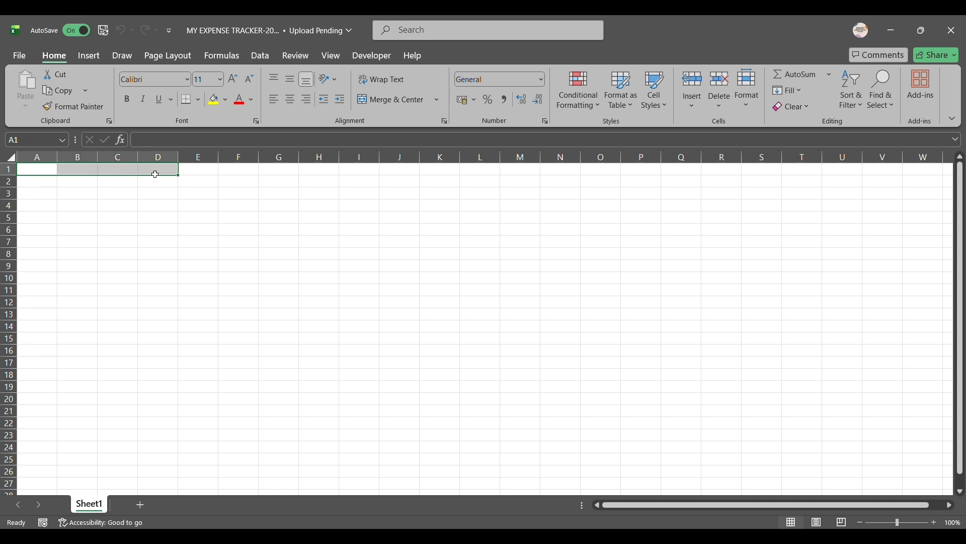
click(372, 100)
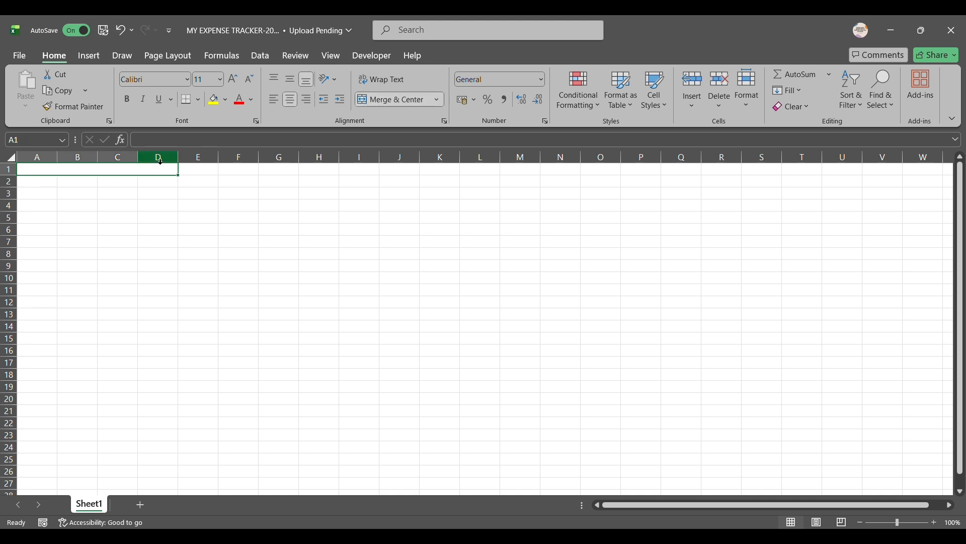
text(NEEDS)
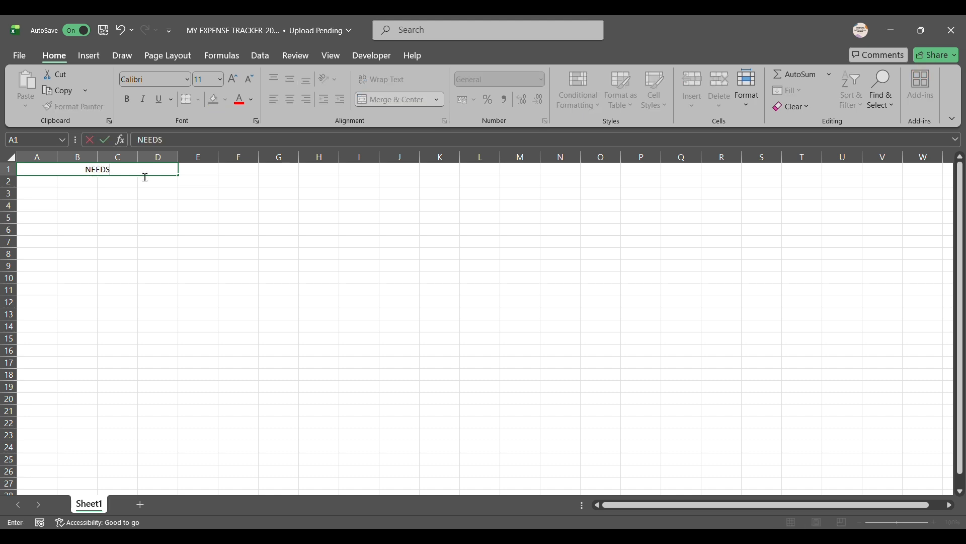
click(169, 244)
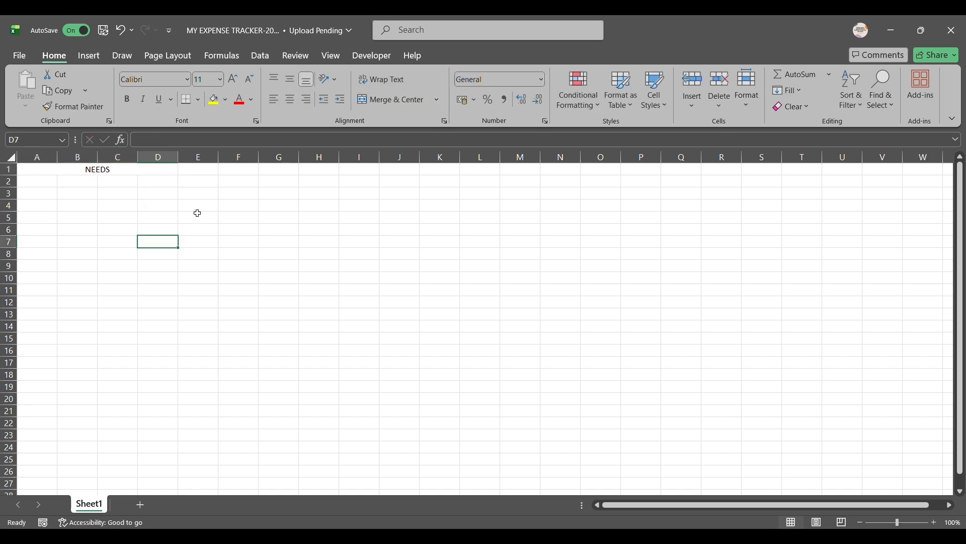
drag(188, 170, 306, 170)
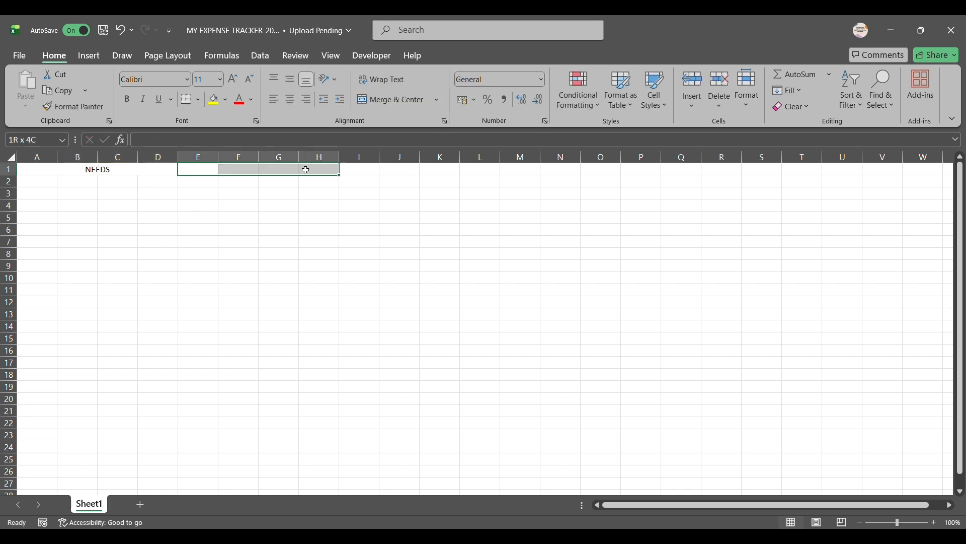
click(390, 100)
text(SAVIN)
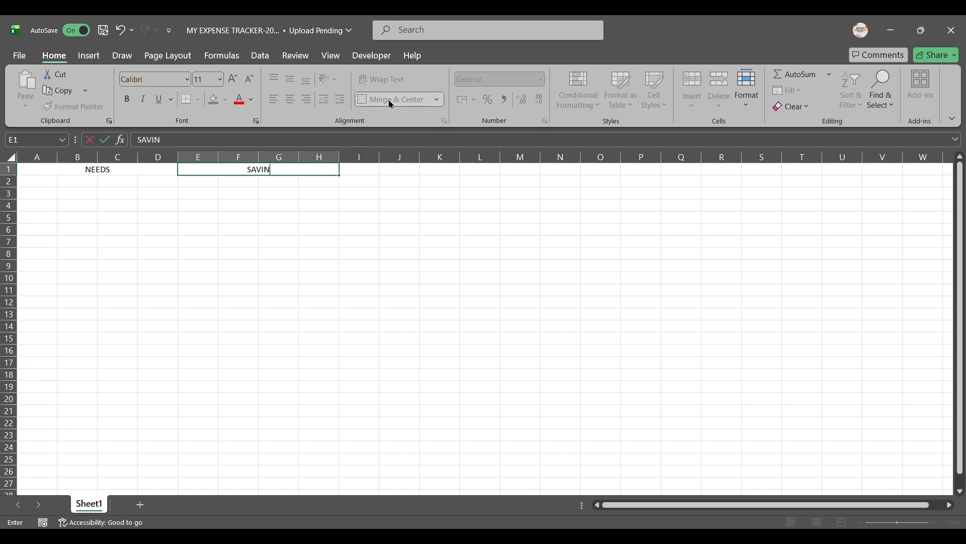
text(GS)
- Merge and center I1:L1 with the heading WANTS and M1:P1 with the heading DEBTS
drag(354, 174, 462, 169)
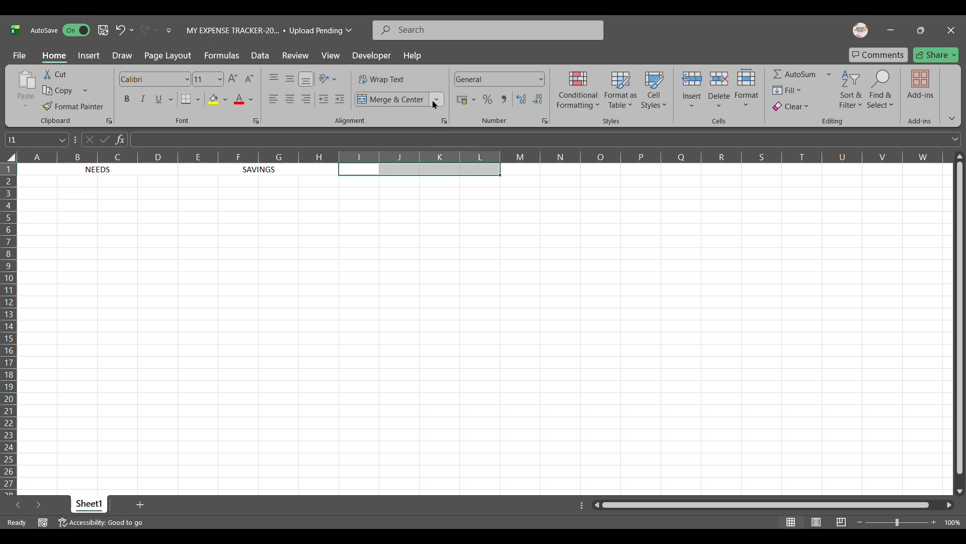
click(420, 100)
text(WAN)
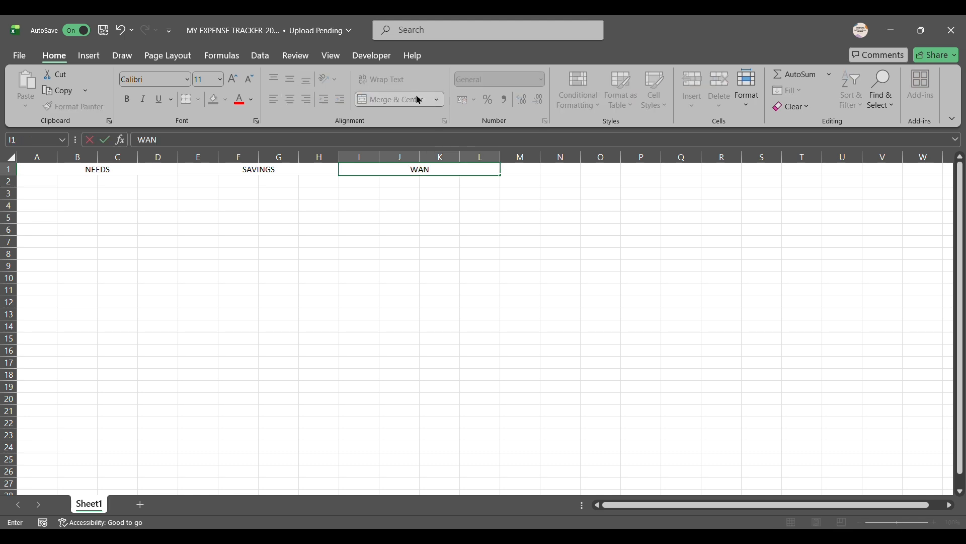
text(TS)
drag(526, 174, 640, 173)
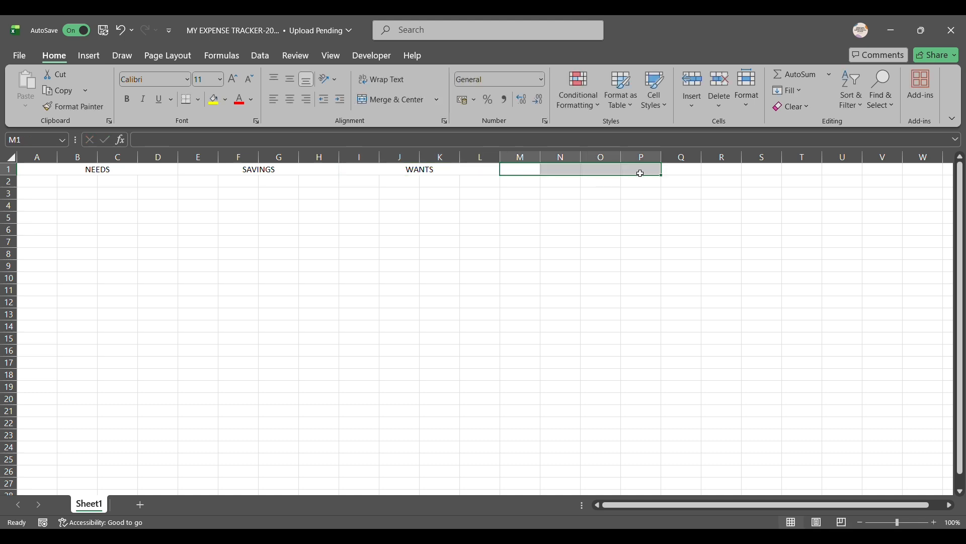
click(409, 100)
text(DEBT)
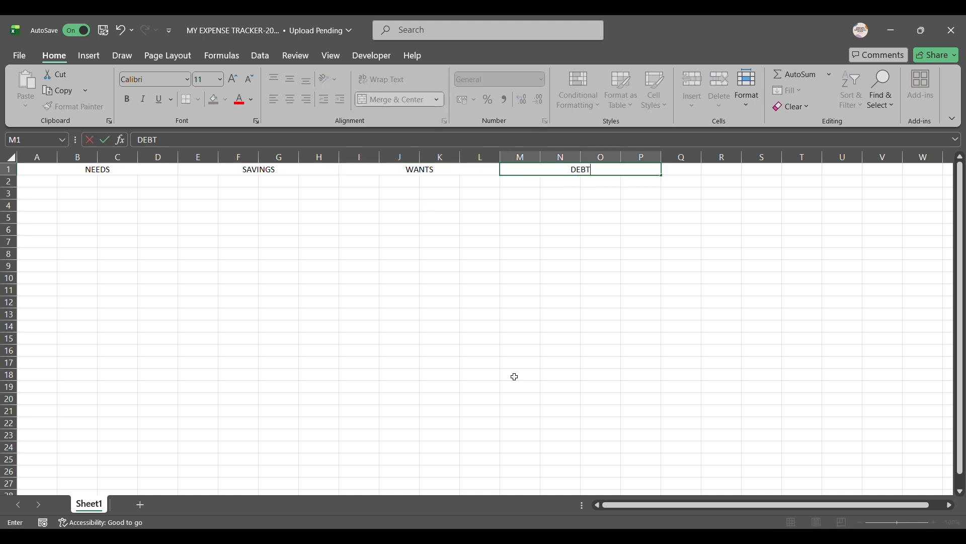
text(S)
click(428, 365)
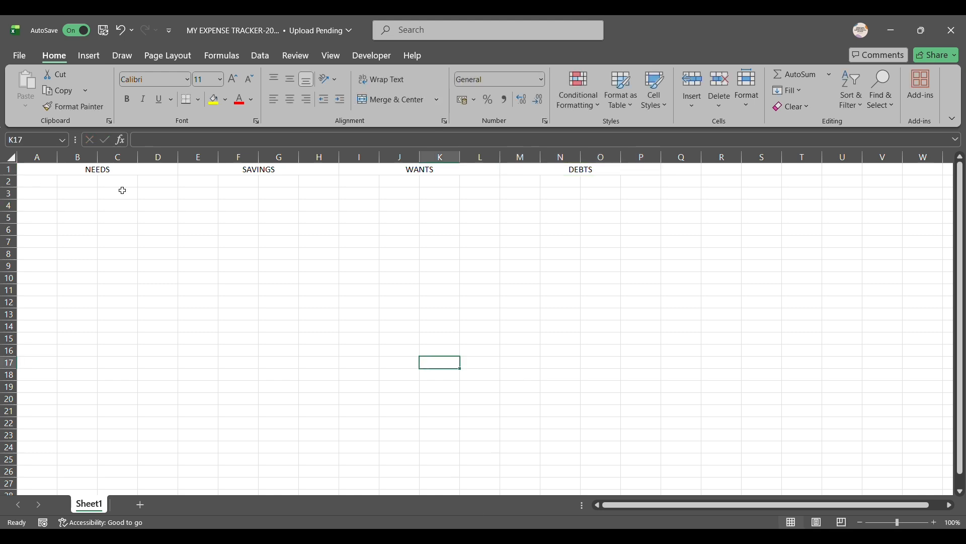
- List RENT, EB and VEGETABLES in cells A2 to A4 under the NEEDS heading
click(40, 188)
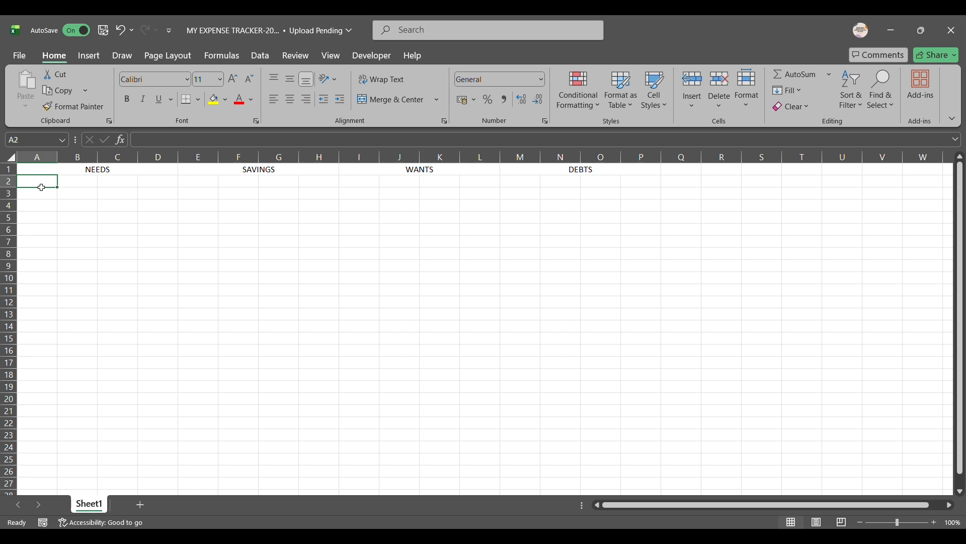
text(RENT)
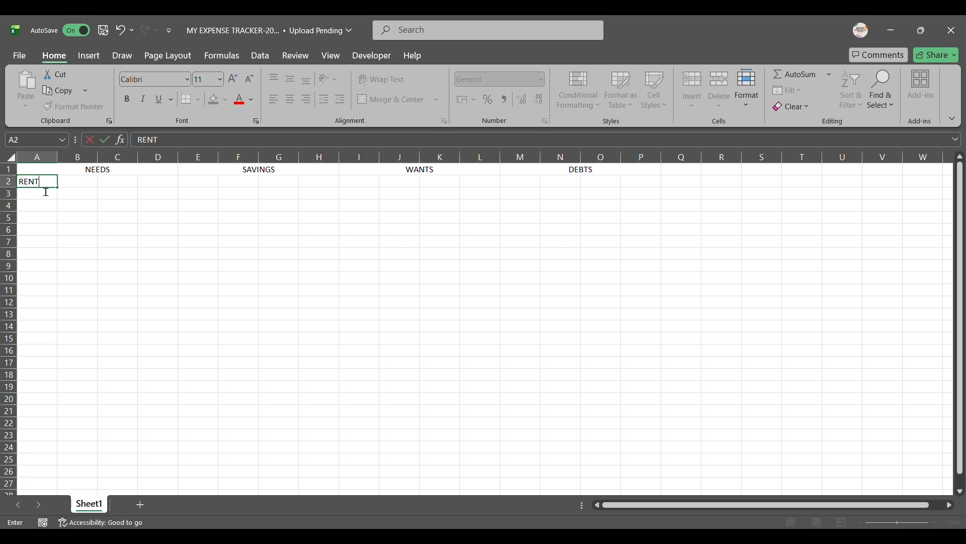
key(Return)
text(EB)
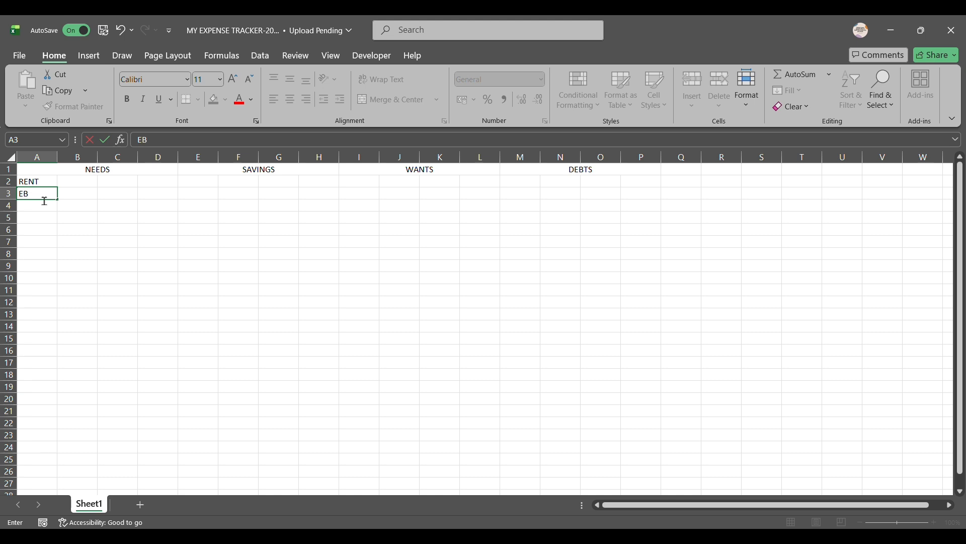
key(Return)
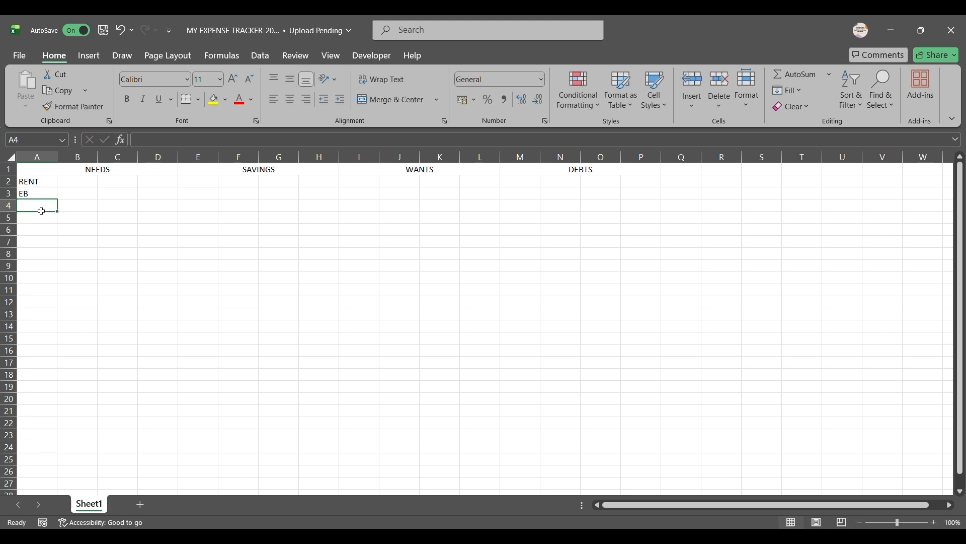
text(VEG)
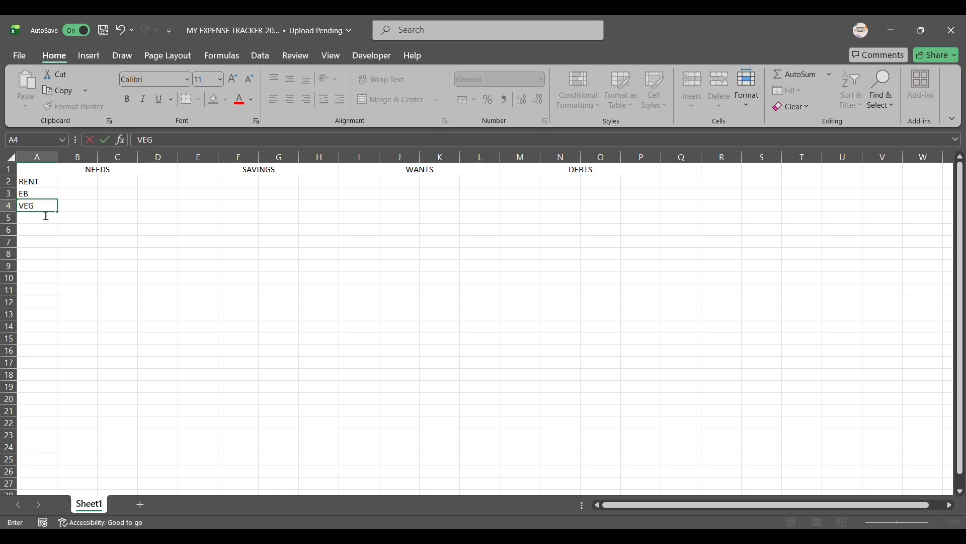
text(ETABLES)
key(Return)
- Continue the needs list with NON- VEG, MILK and EGGS in cells A5 to A7
text(NO)
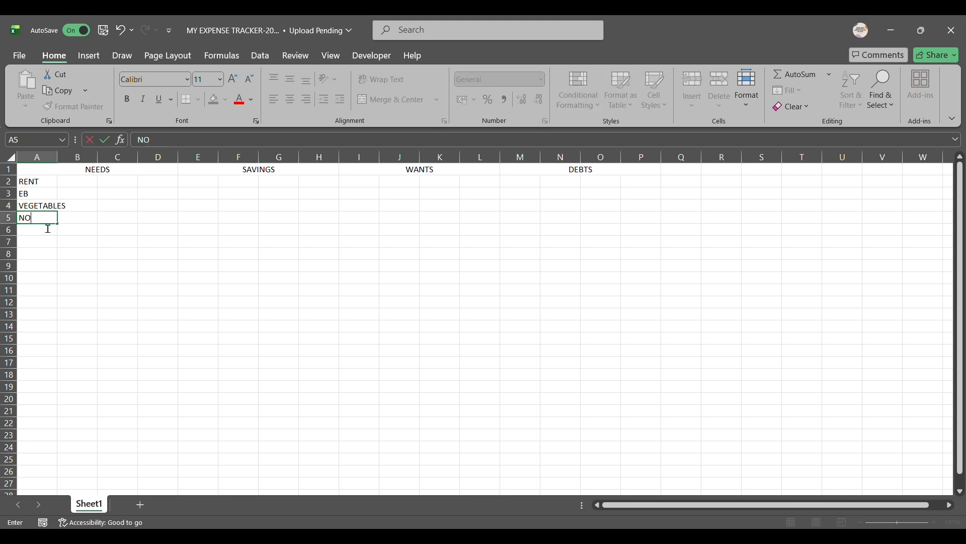
text(N- VEG)
key(Return)
text(MILK)
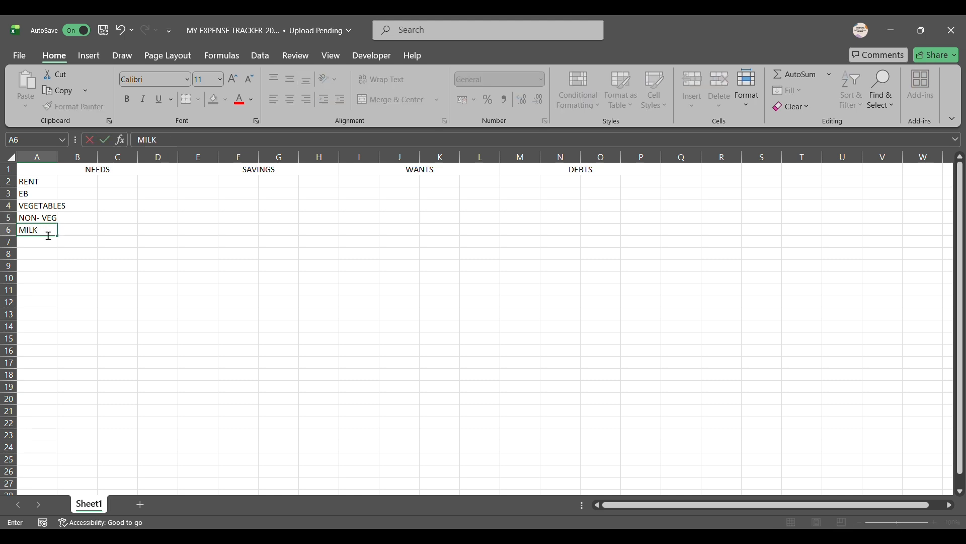
key(Return)
text(EGGS)
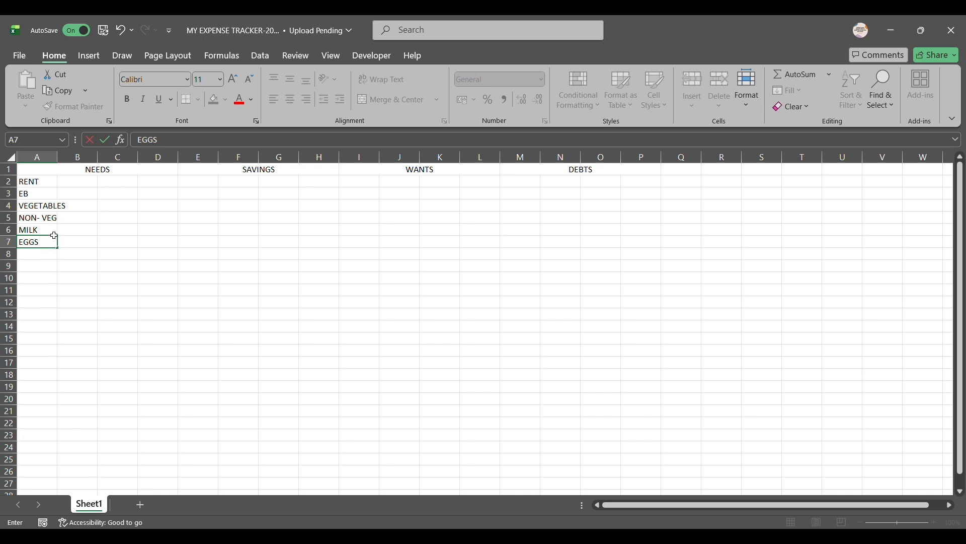
click(99, 507)
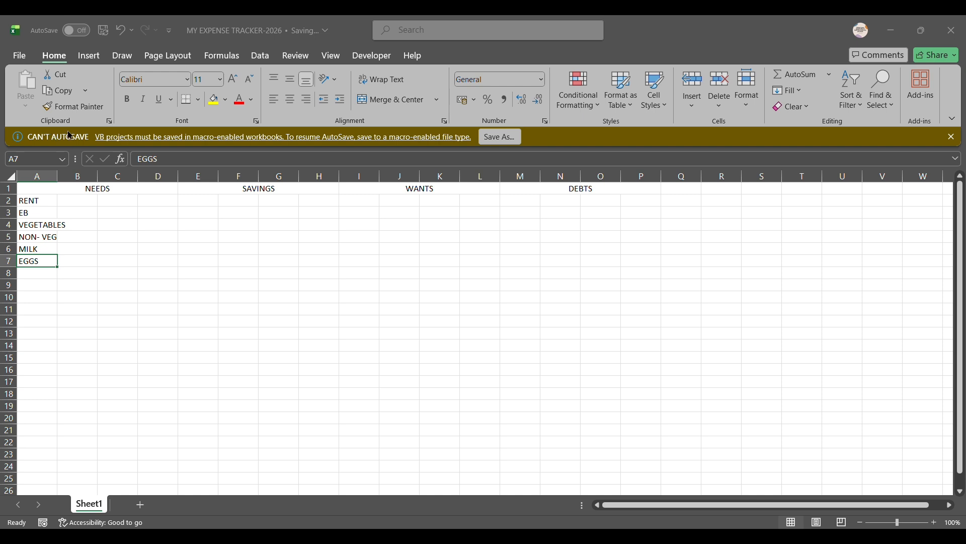
- Widen column A to fit its entries and fill cells A2:A11 with yellow
click(94, 274)
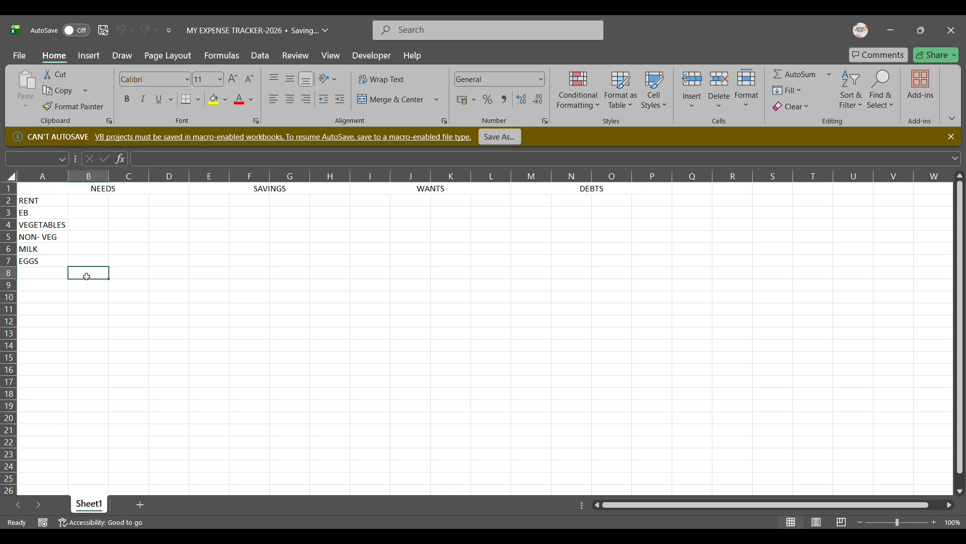
click(52, 276)
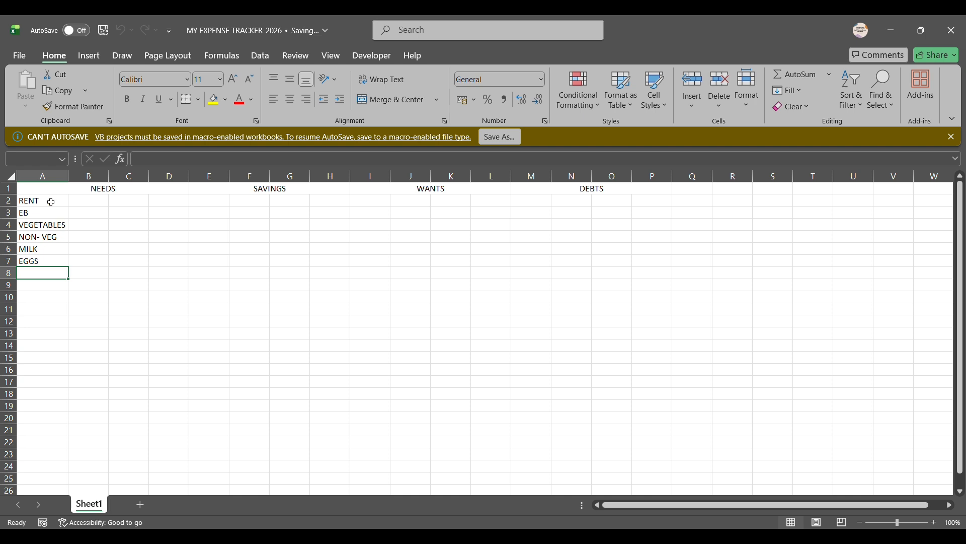
drag(50, 201, 54, 320)
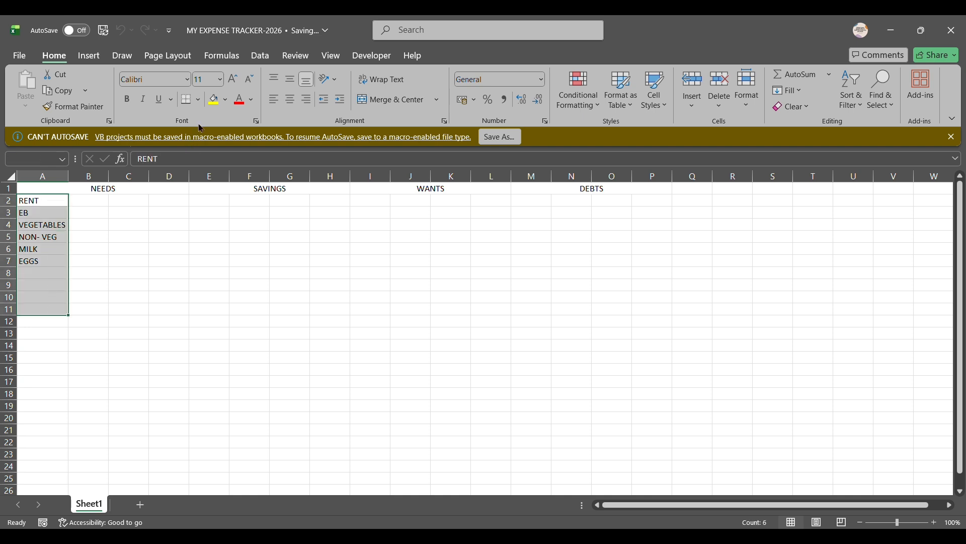
click(217, 100)
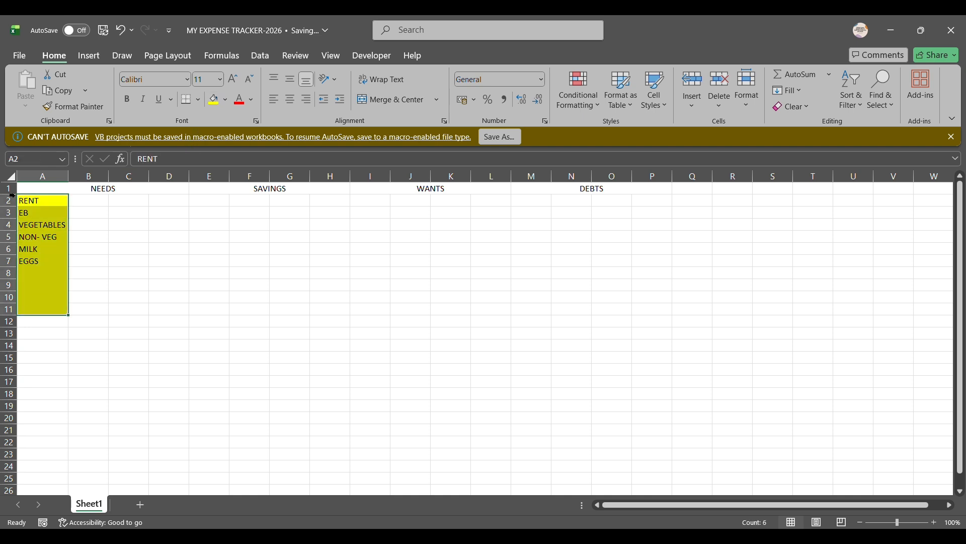
- Insert a new row above RENT and enter the heading EXPENSES in A2
click(47, 205)
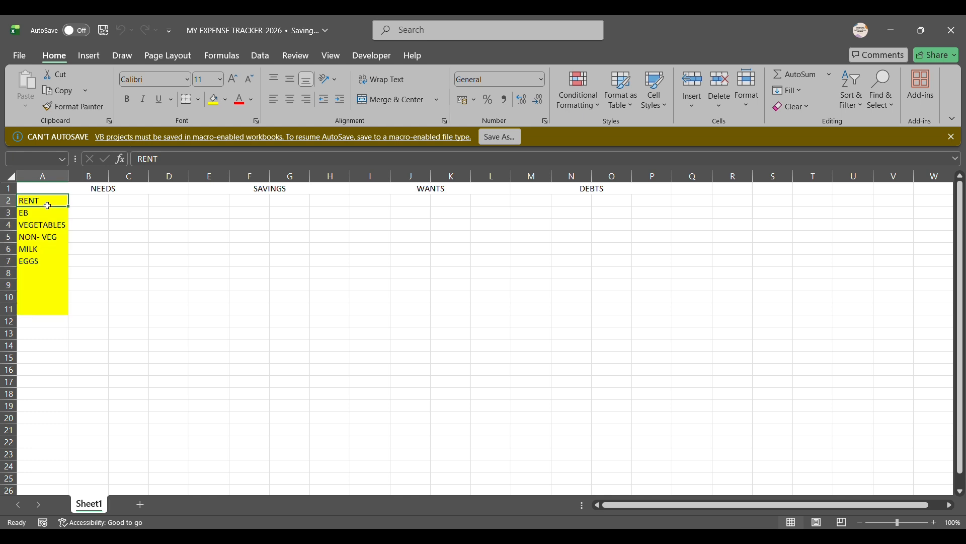
click(9, 203)
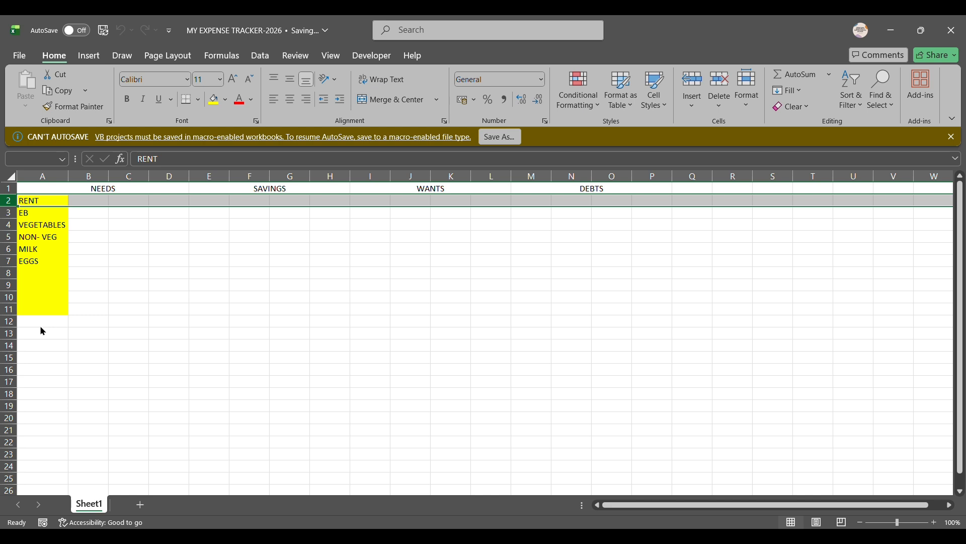
key(ctrl+shift+equal)
click(49, 204)
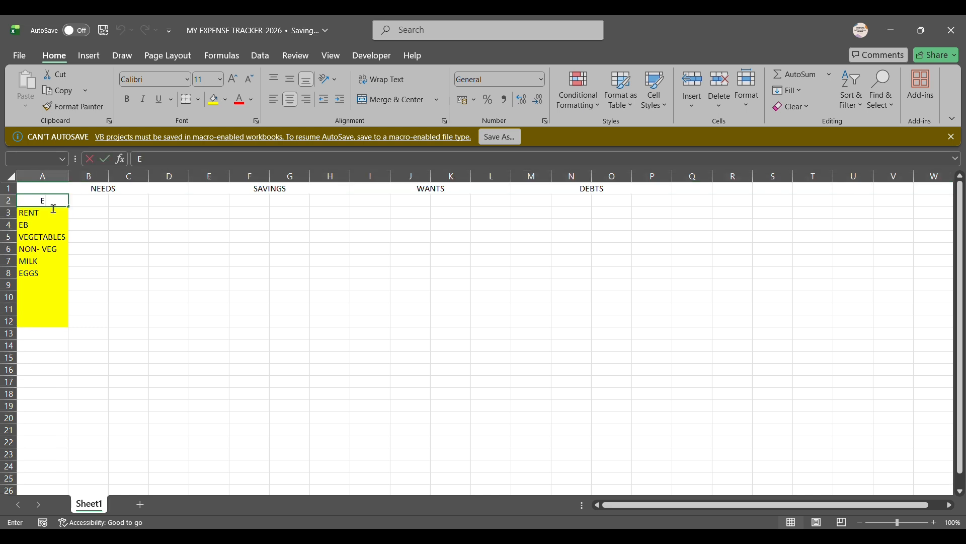
text(EXPENSES)
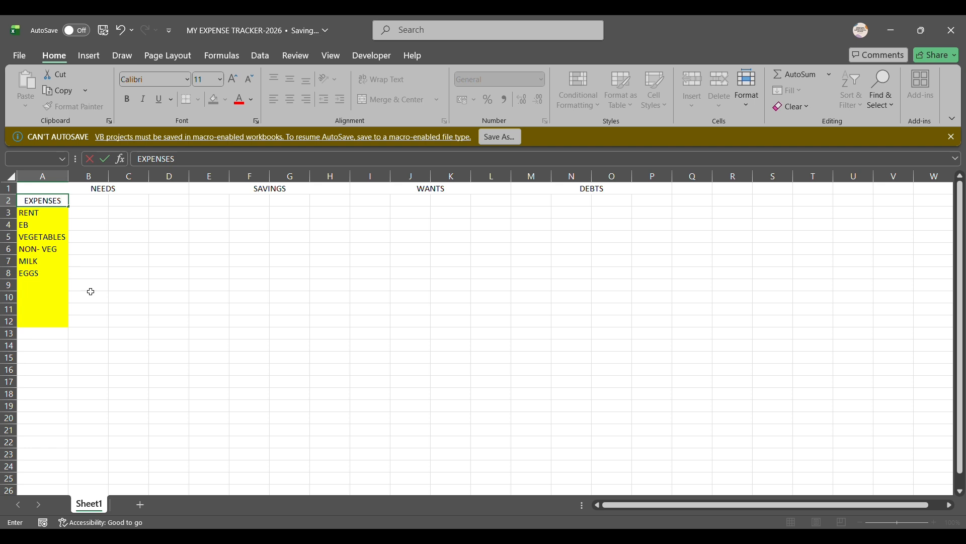
key(ctrl+Return)
click(98, 309)
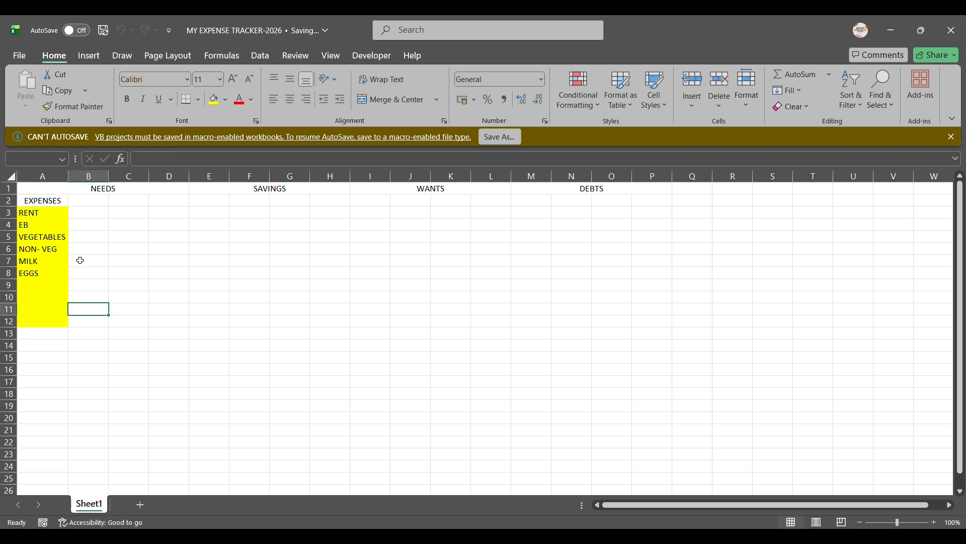
- Apply the yellow fill to A2:A12 and enter the heading EXPECTED in B2
drag(43, 202, 50, 322)
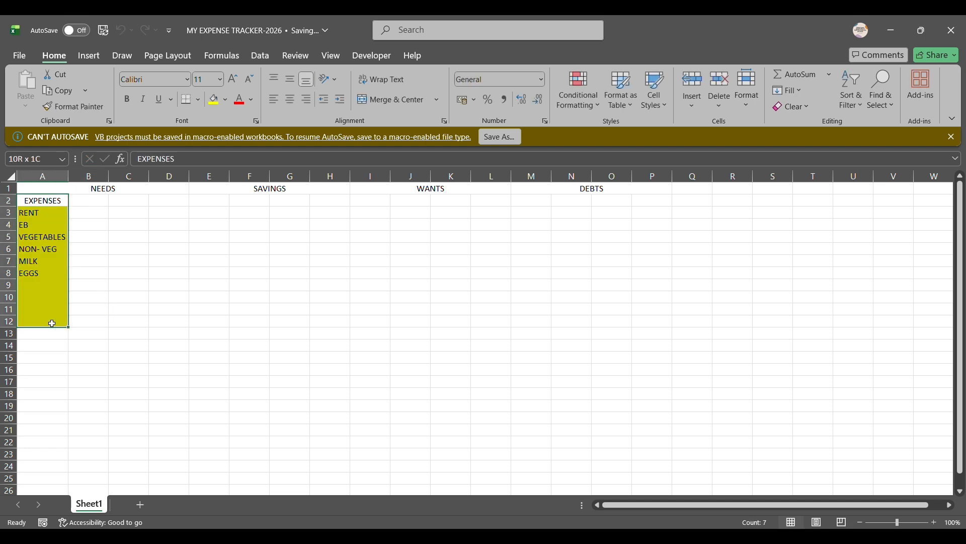
click(214, 99)
click(97, 207)
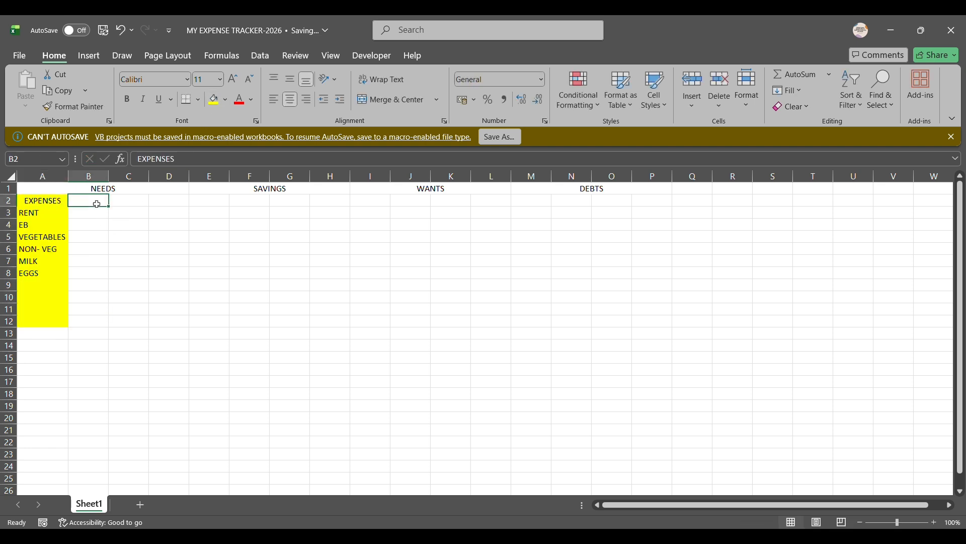
text(EXPECTED)
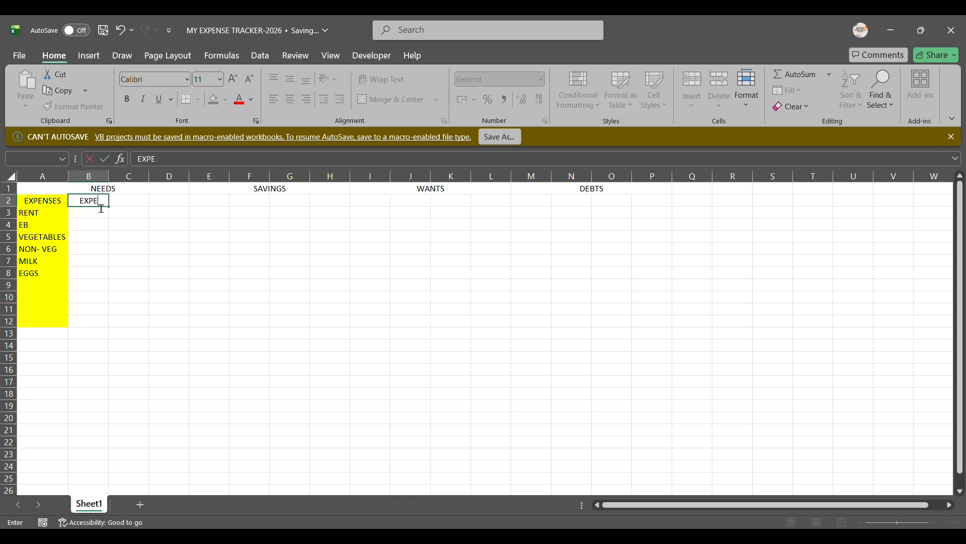
click(103, 260)
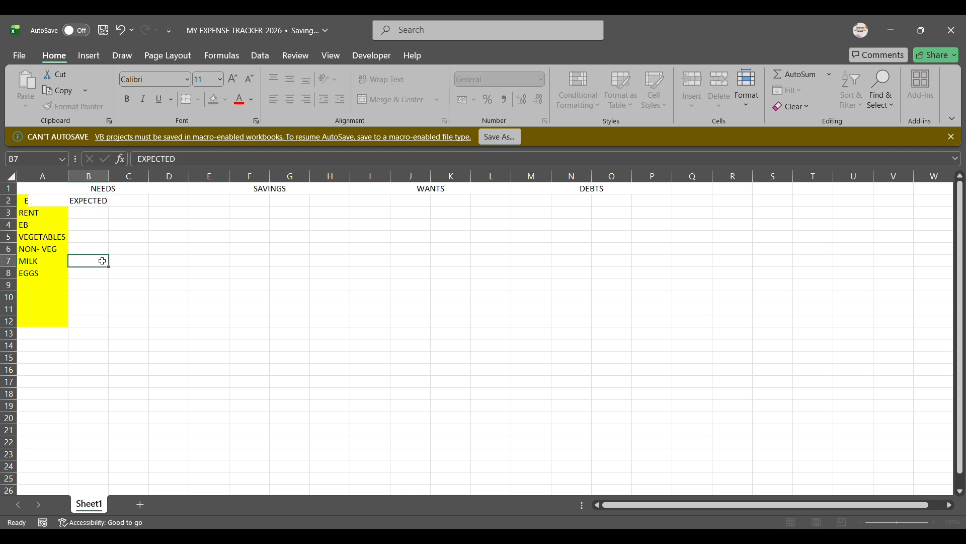
- Enter the expected amounts 8000 for RENT, 2000 for EB and 1200 for VEGETABLES in cells B3 to B5
click(83, 219)
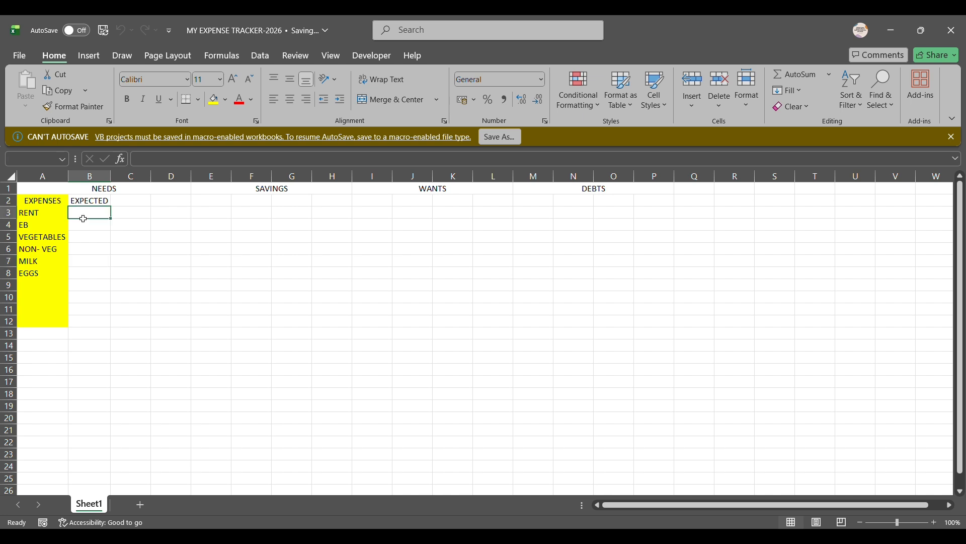
text(8000)
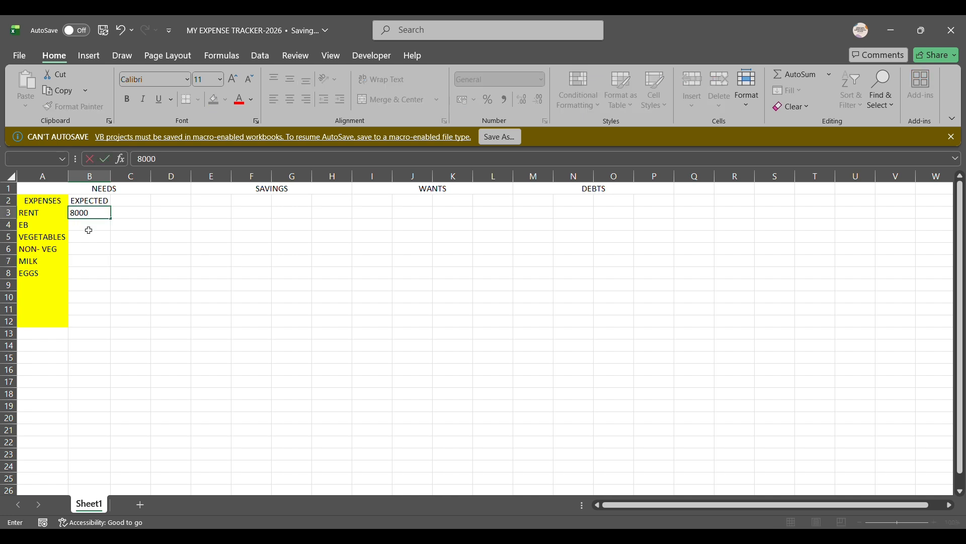
key(Return)
text(200)
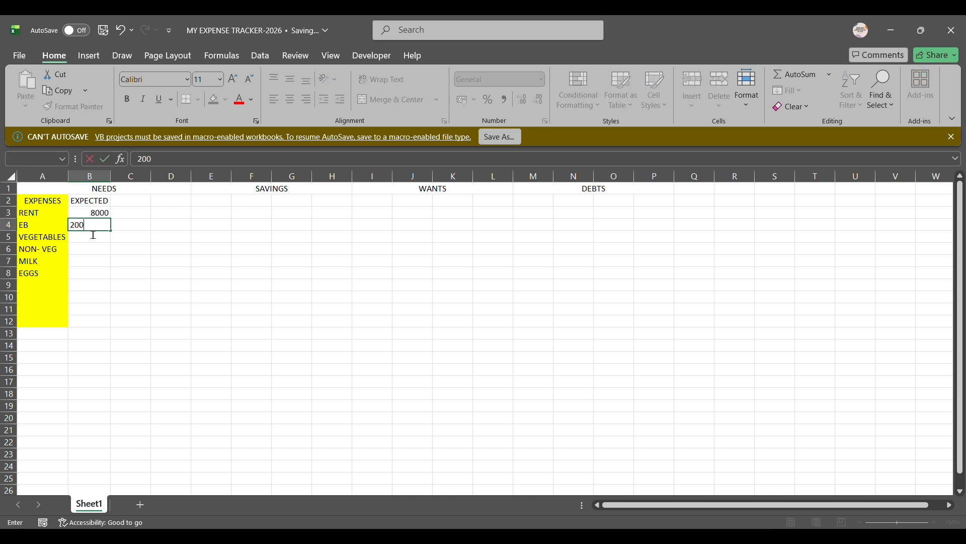
text(0)
click(91, 241)
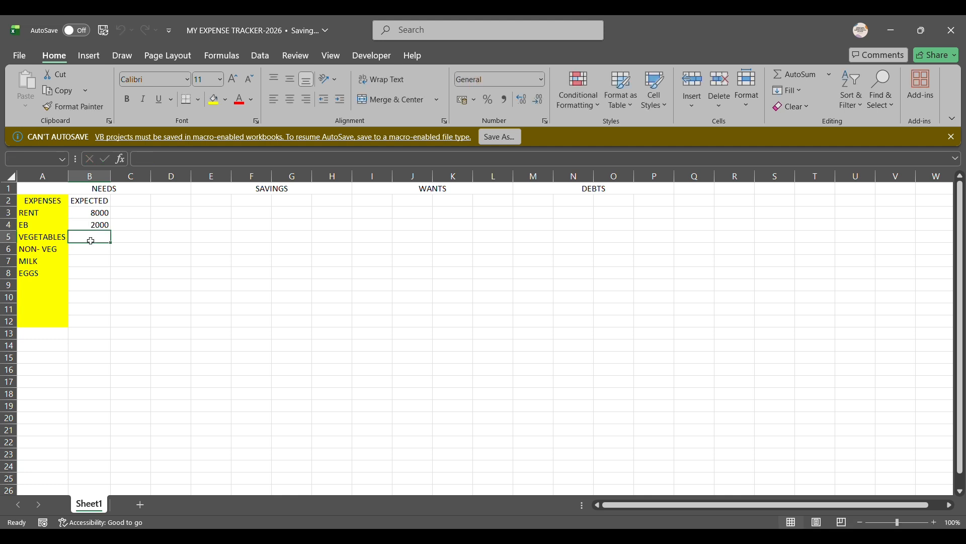
text(1200)
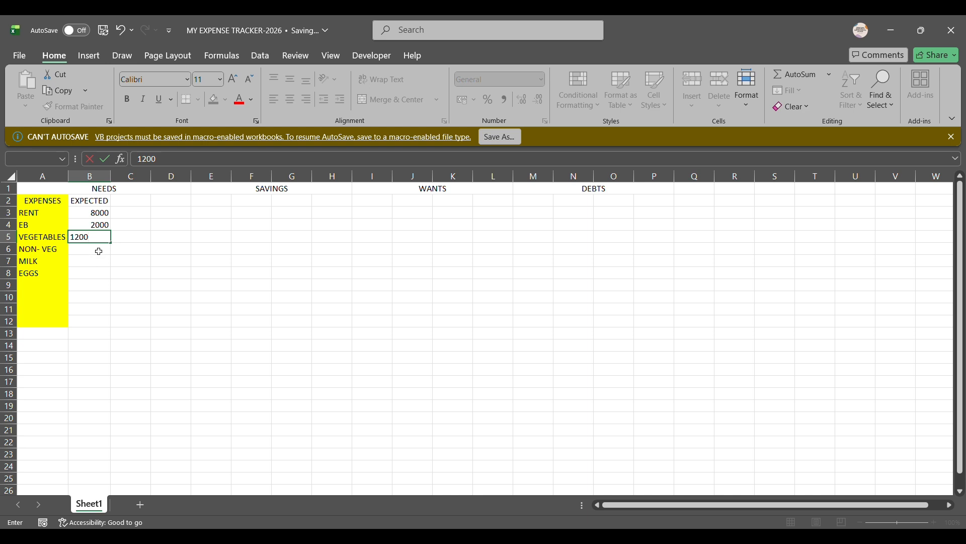
- Enter the expected amounts 1500 for NON- VEG, 480 for MILK and 350 for EGGS in cells B6 to B8
click(98, 251)
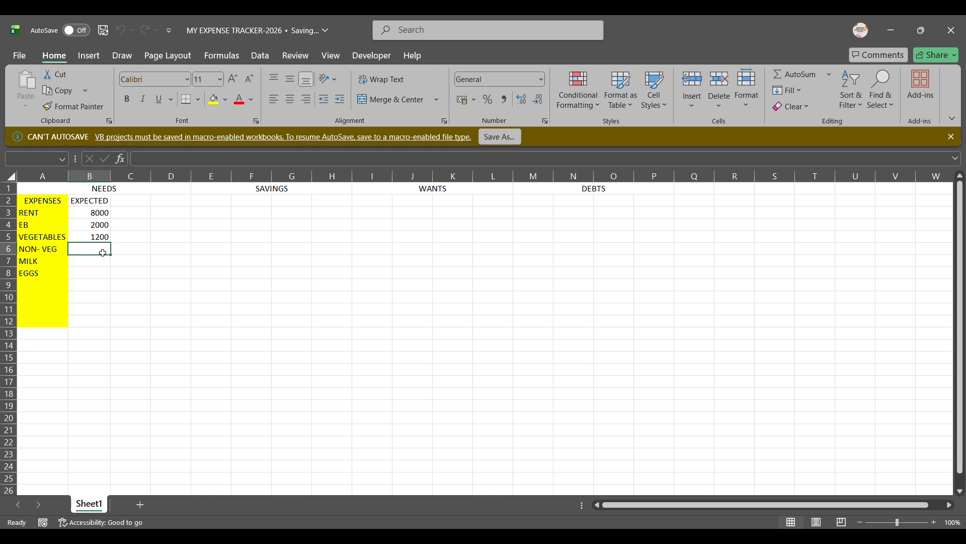
text(1500)
click(104, 297)
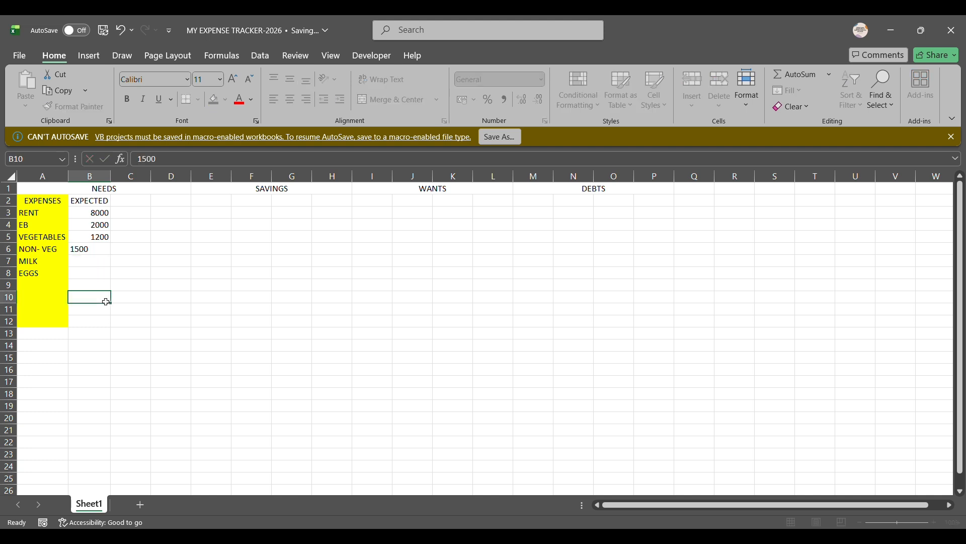
click(101, 266)
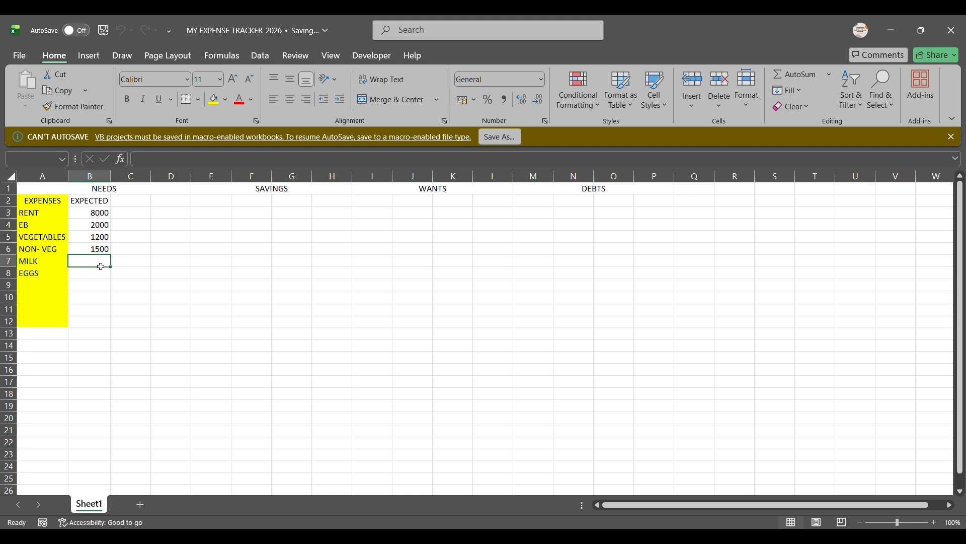
text(480)
click(103, 279)
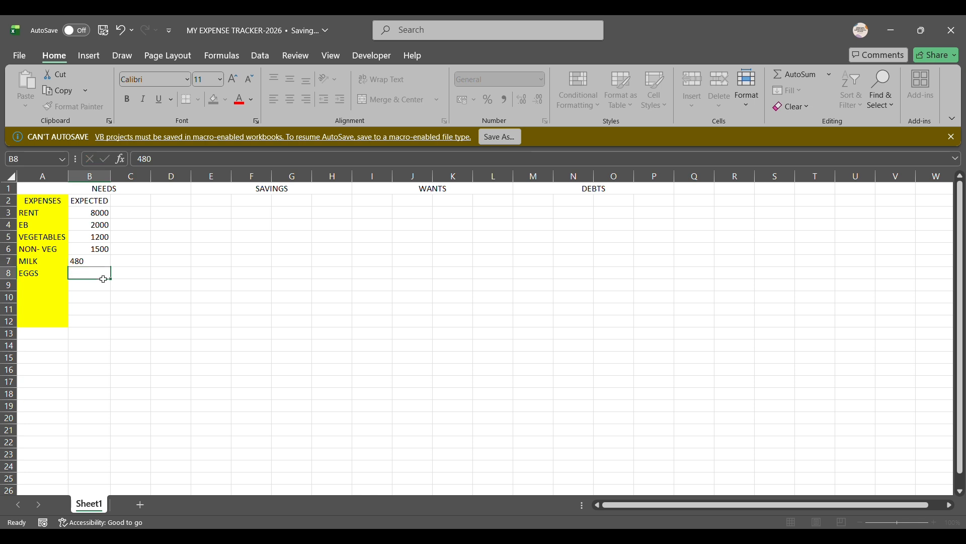
text(350)
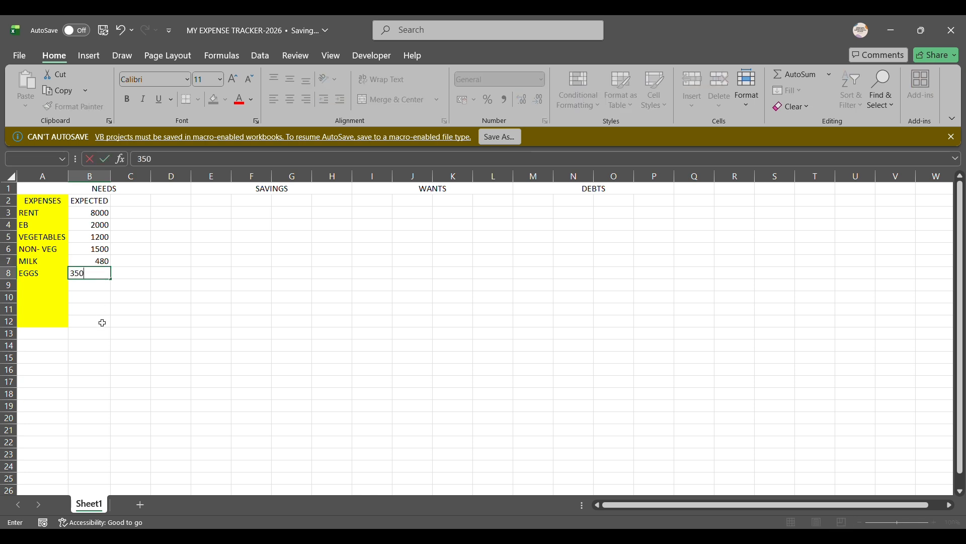
click(101, 333)
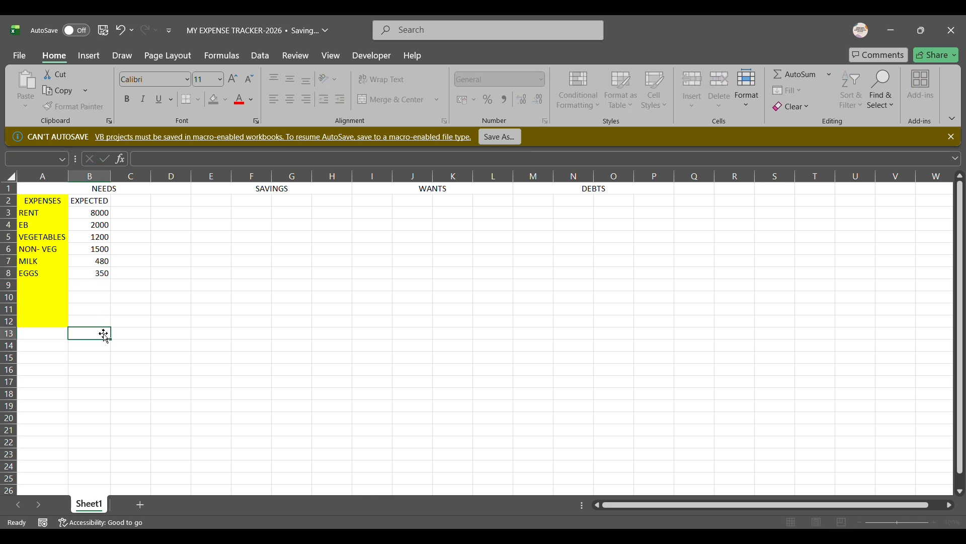
- Enter the heading ACTUAL in C2 and narrow column C to fit it
click(132, 205)
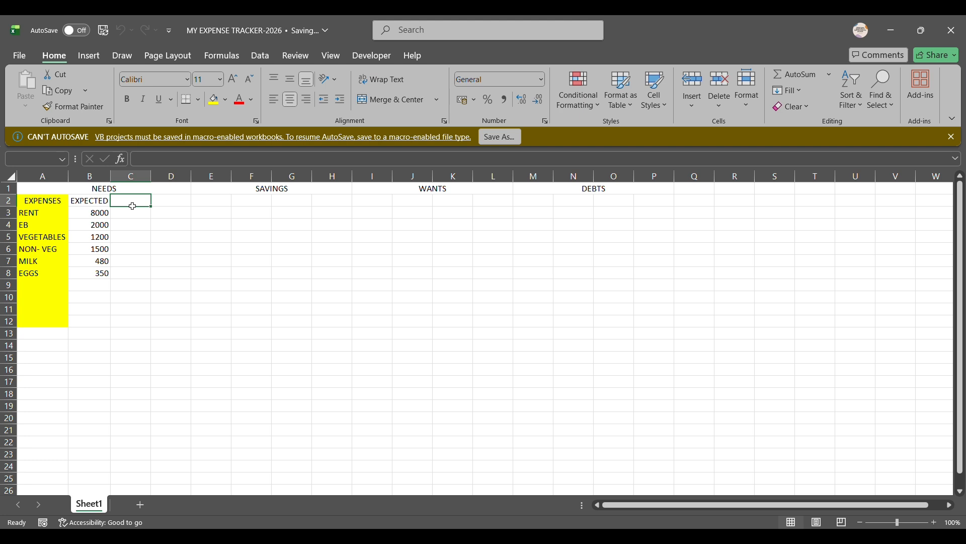
text(ACTU)
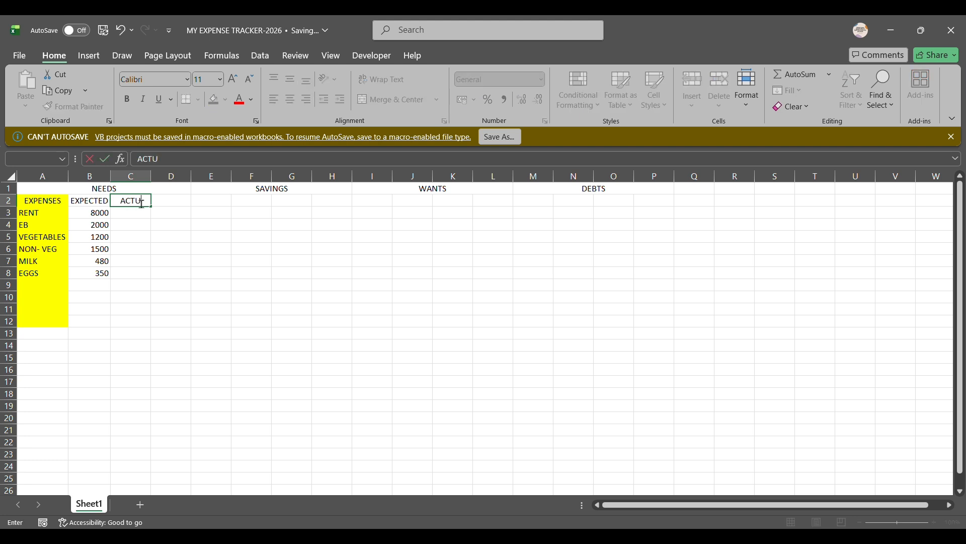
text(AL)
click(146, 301)
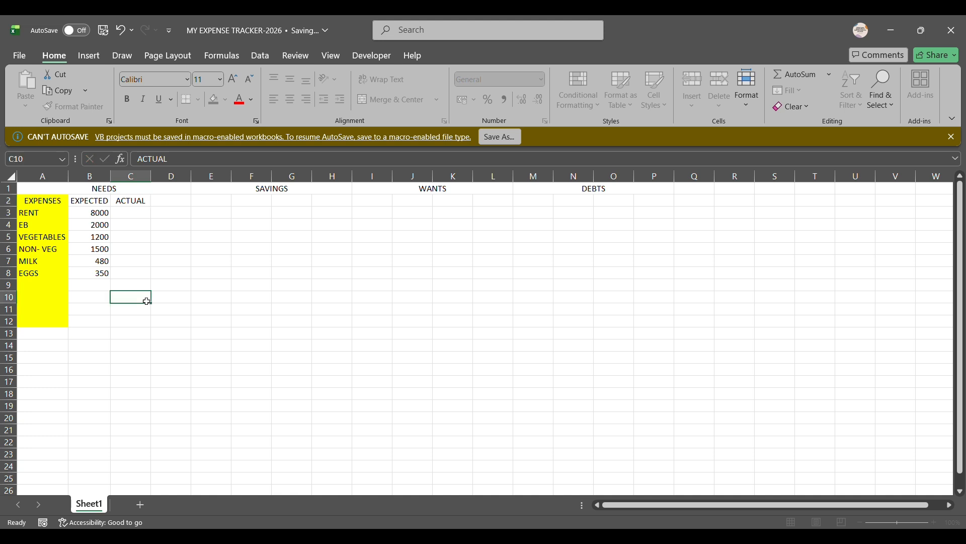
- Enter the actual amounts 8000 for RENT in C3 and 1800 for EB in C4
click(133, 219)
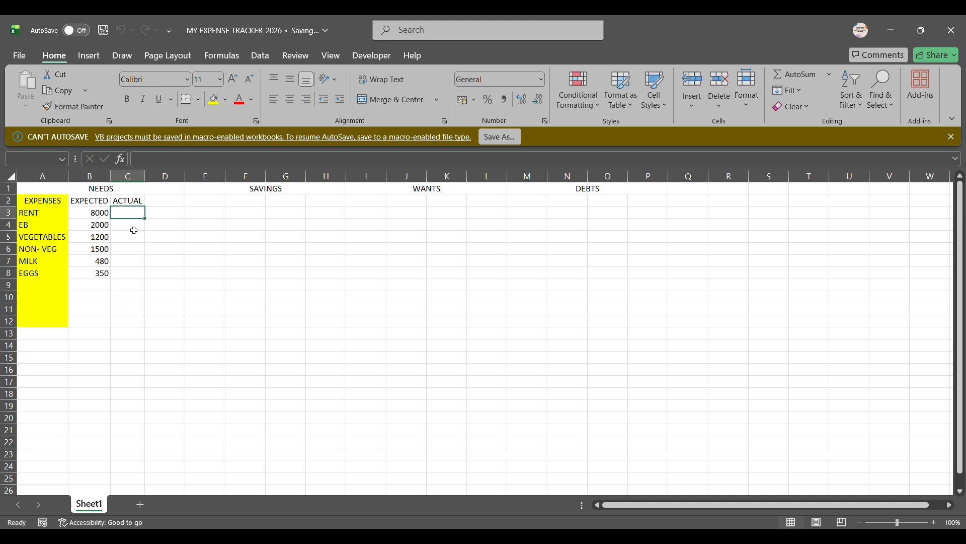
text(800)
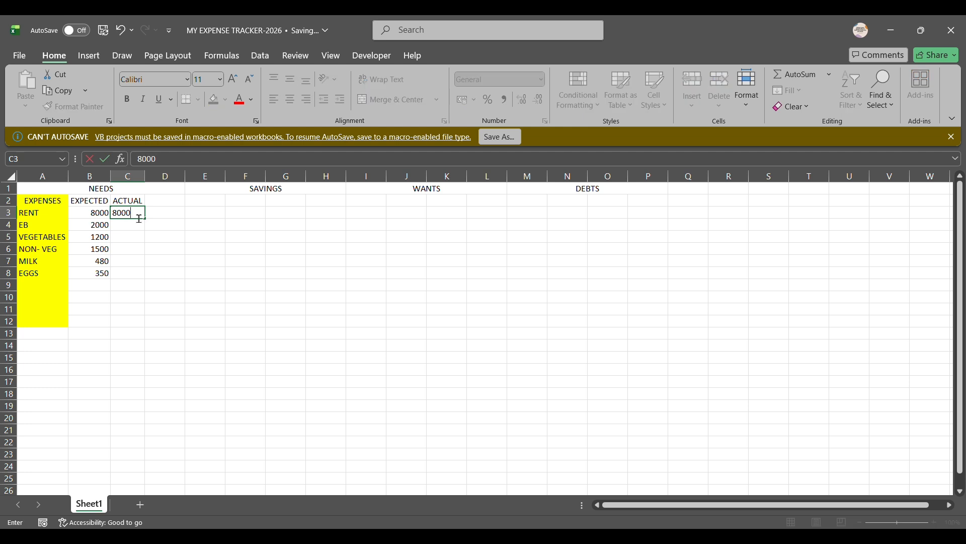
text(0)
key(Return)
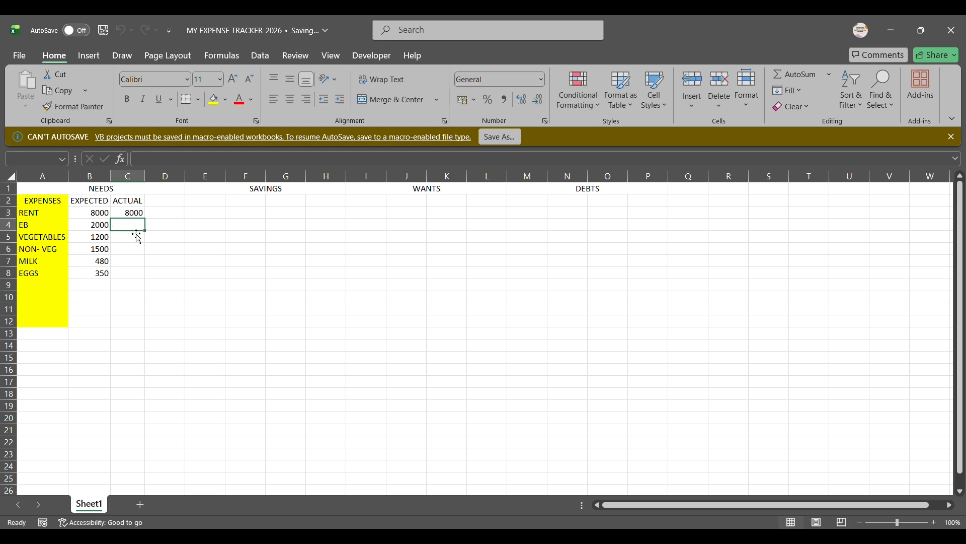
text(1800)
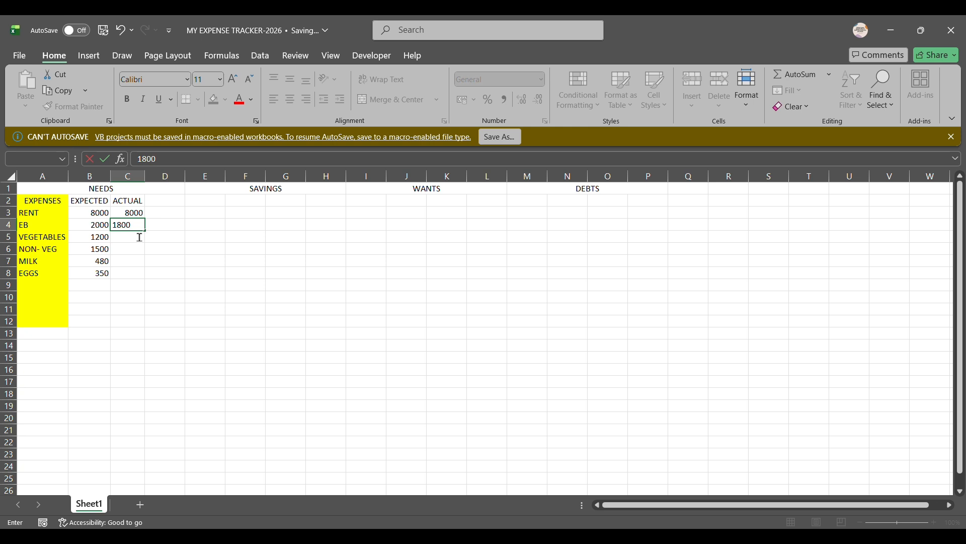
click(140, 338)
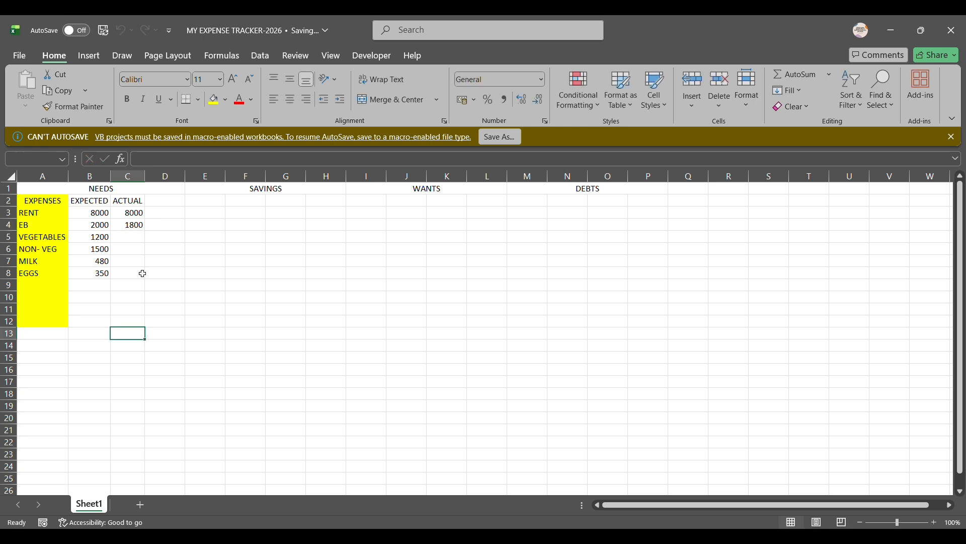
- Enter the actual VEGETABLES amount in C5 as the formula =100
click(129, 241)
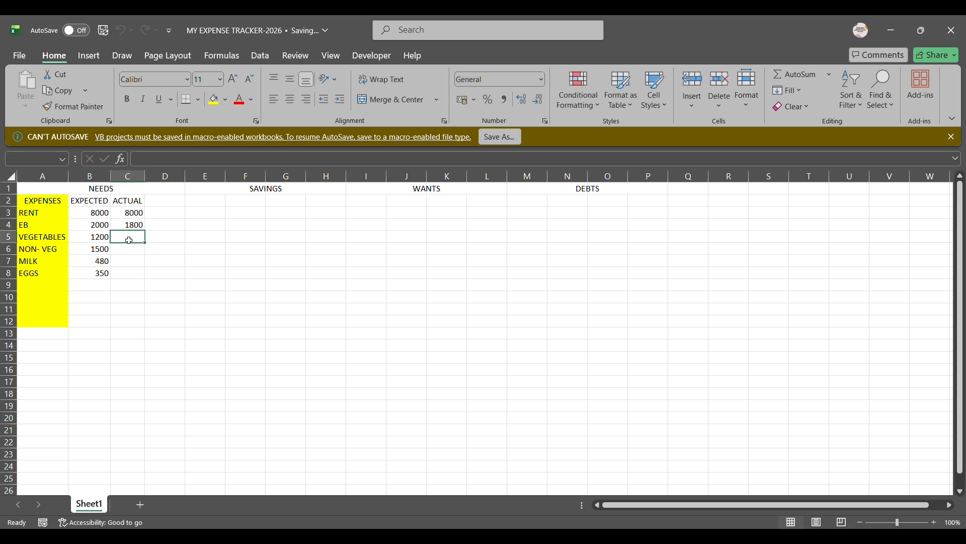
click(140, 159)
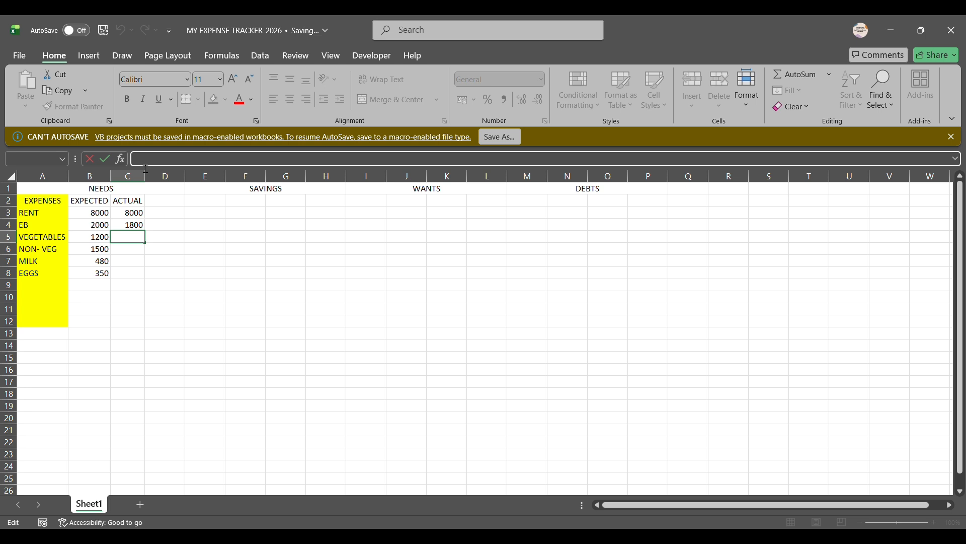
text(=)
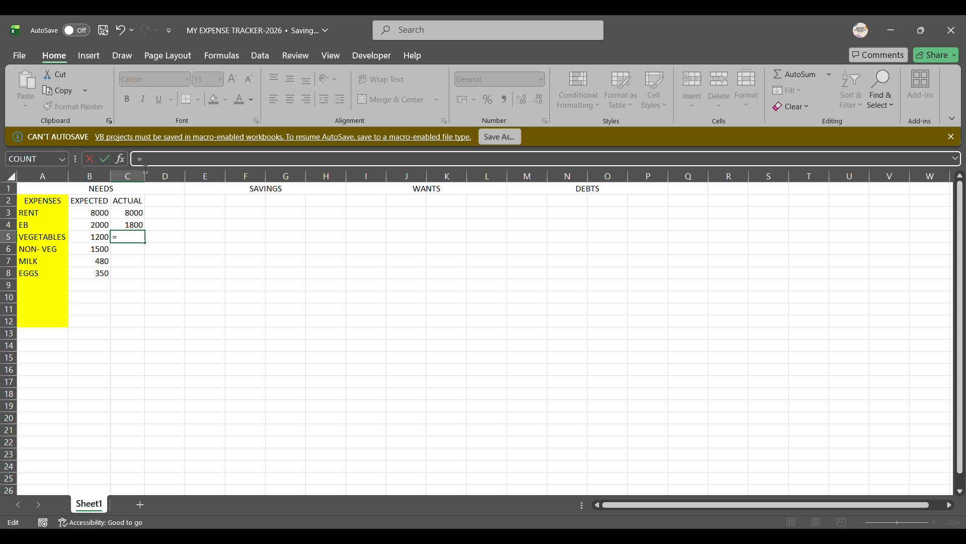
text(100)
click(149, 296)
- Extend the VEGETABLES formula in C5 to =100+200
click(143, 240)
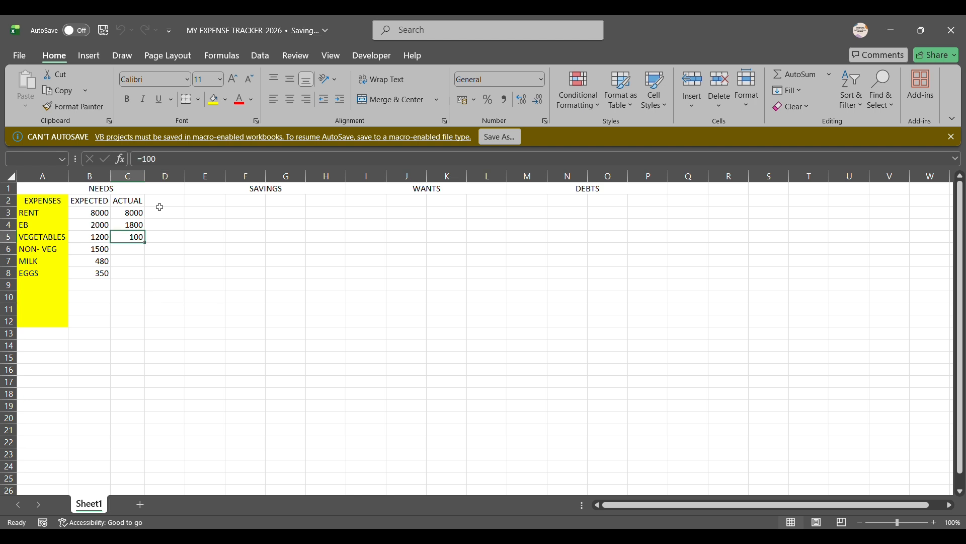
click(172, 162)
text(+)
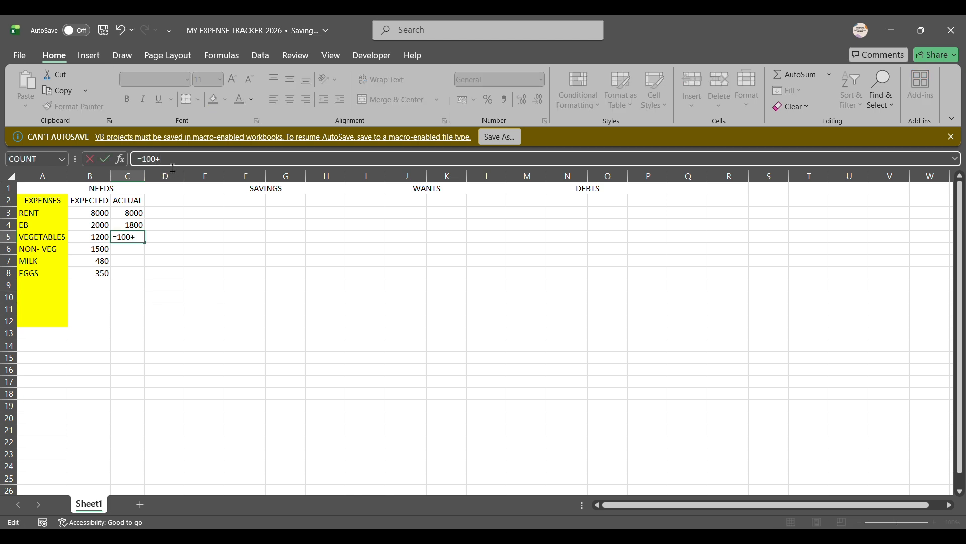
text(200)
click(174, 309)
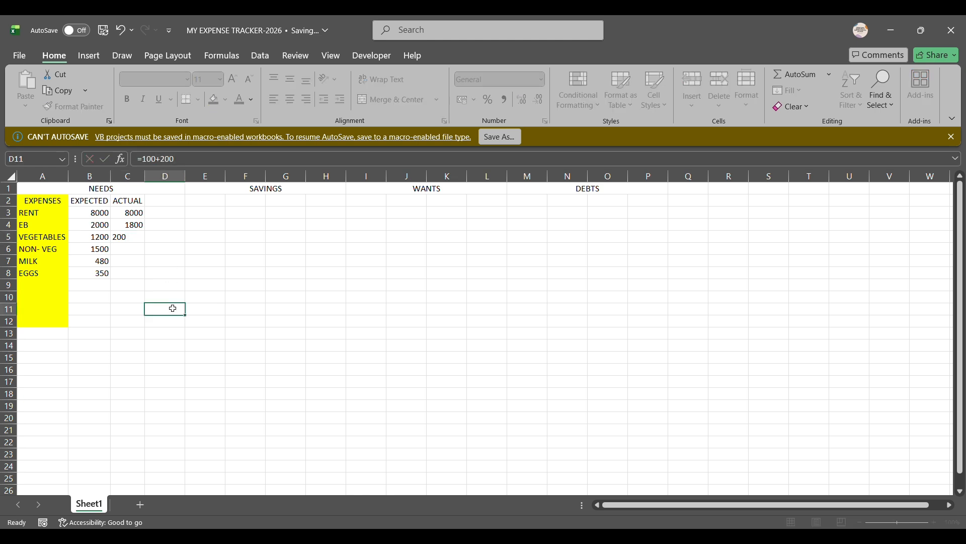
- Add a third purchase of 100 to the VEGETABLES formula in C5
click(129, 237)
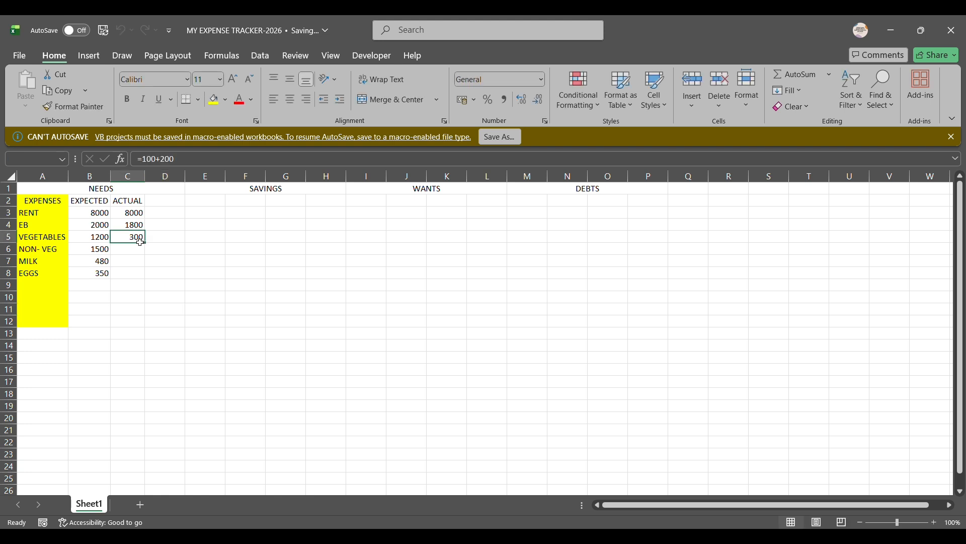
click(189, 162)
text(+00)
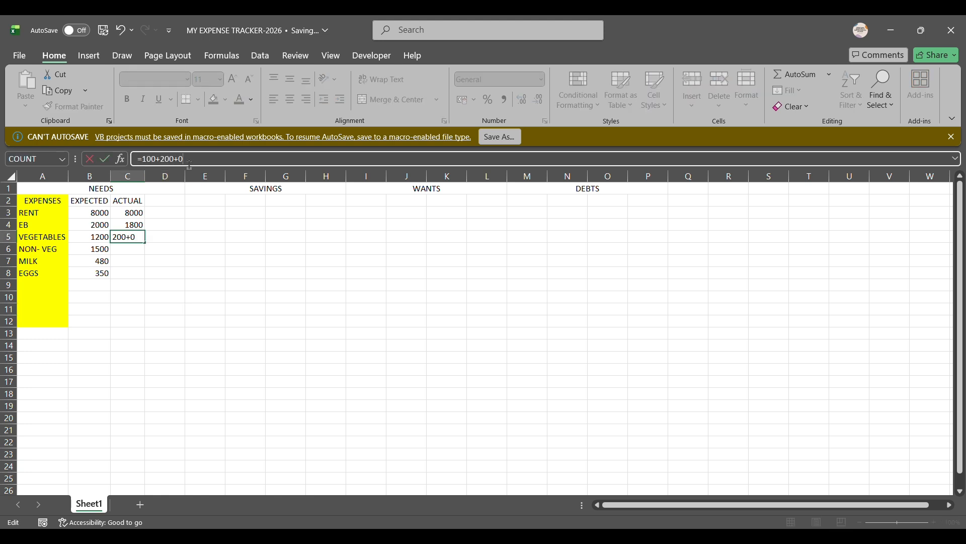
click(180, 309)
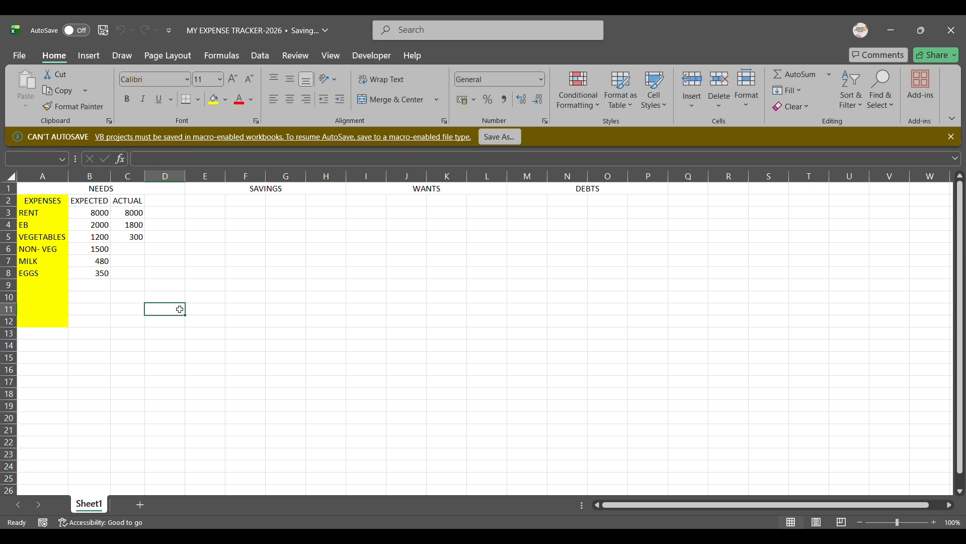
click(131, 240)
click(187, 164)
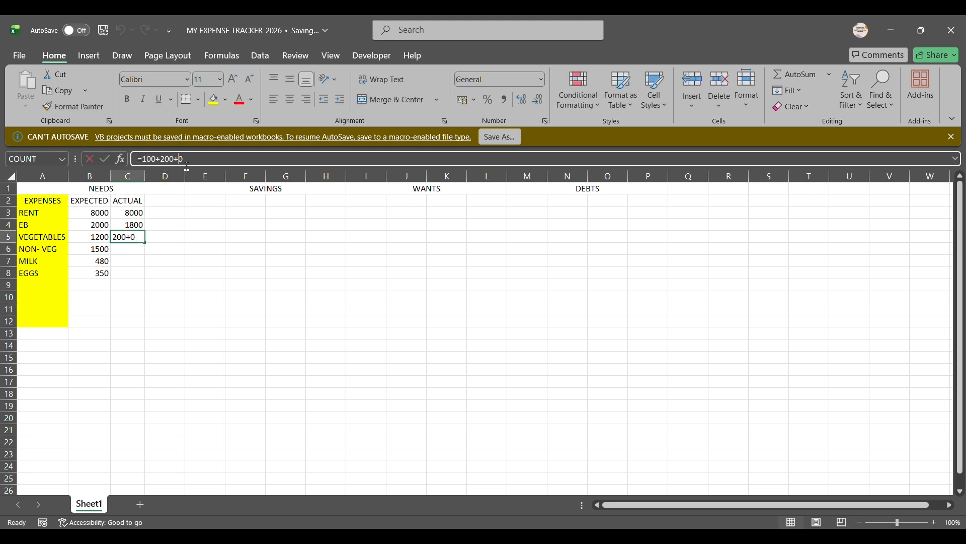
key(BackSpace)
text(180)
text(00)
click(169, 312)
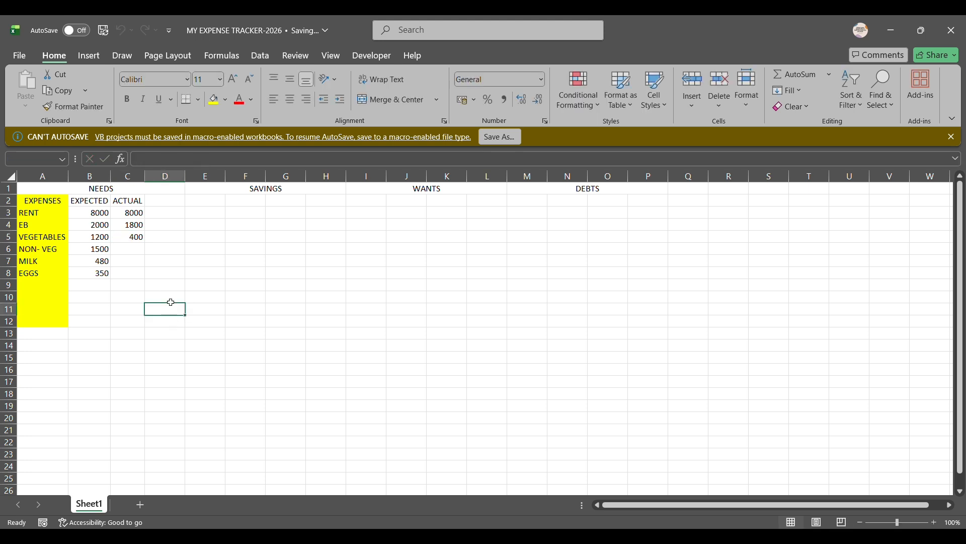
- Enter the actual NON- VEG spending in C6 as the formula =100+200+300
click(139, 253)
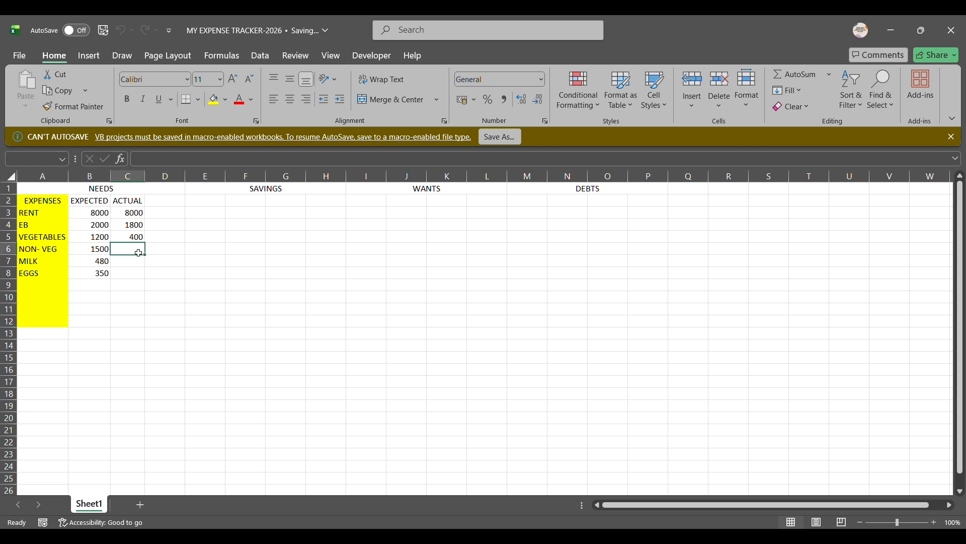
click(149, 162)
text(=10)
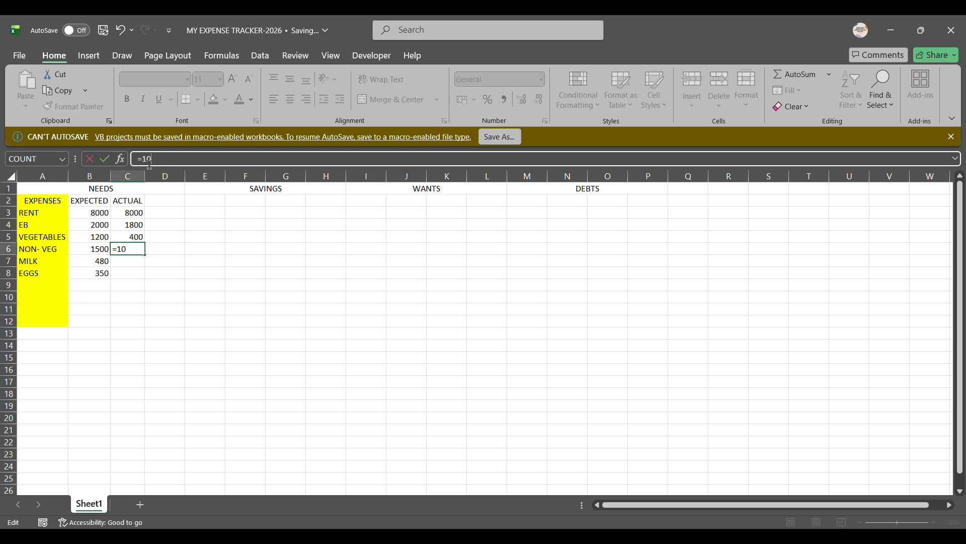
text(0+200+300)
click(154, 385)
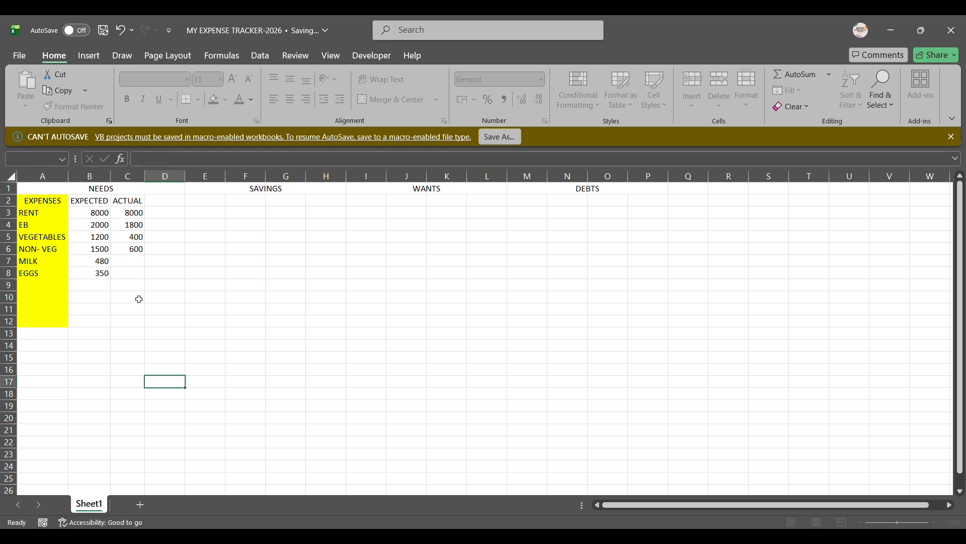
- Enter the actual MILK spending in C7 as the formula =100+100
click(125, 262)
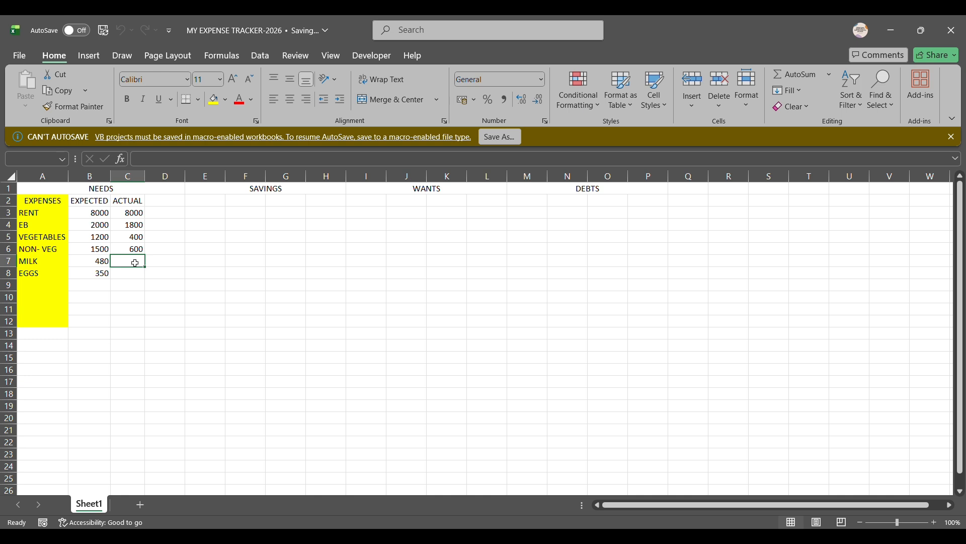
text(=)
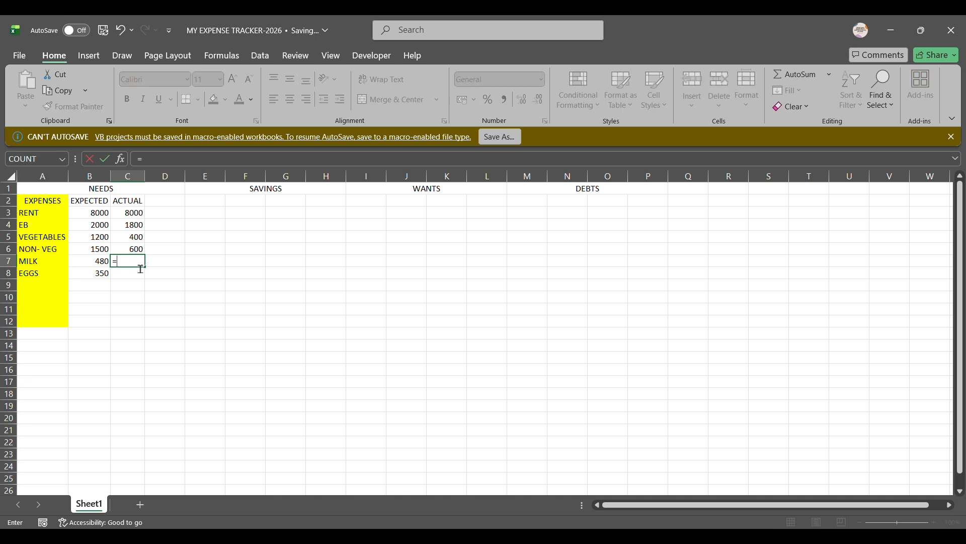
text(100+100)
click(145, 337)
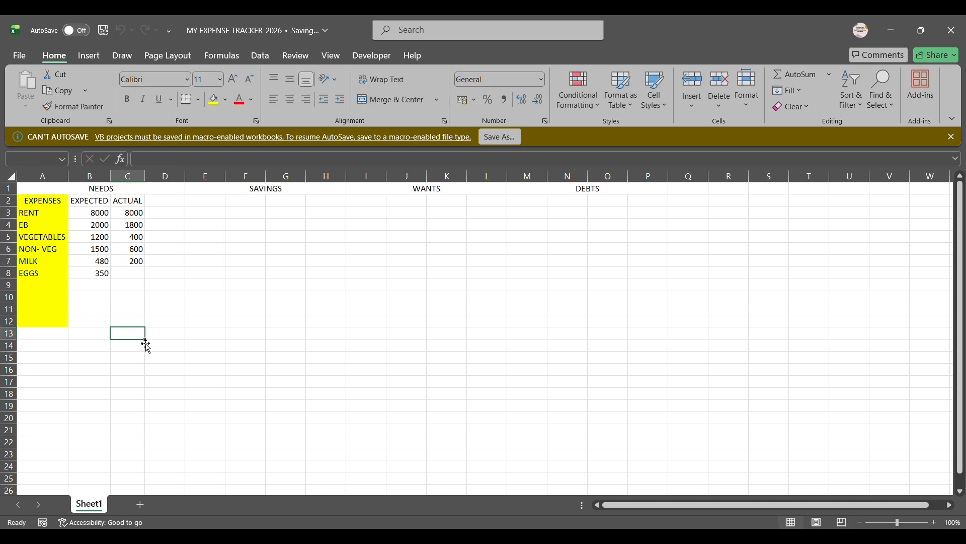
- Fill the EXPECTED column B2:B12 with red and the ACTUAL column C2:C12 with light green
click(101, 206)
drag(101, 206, 103, 322)
click(226, 100)
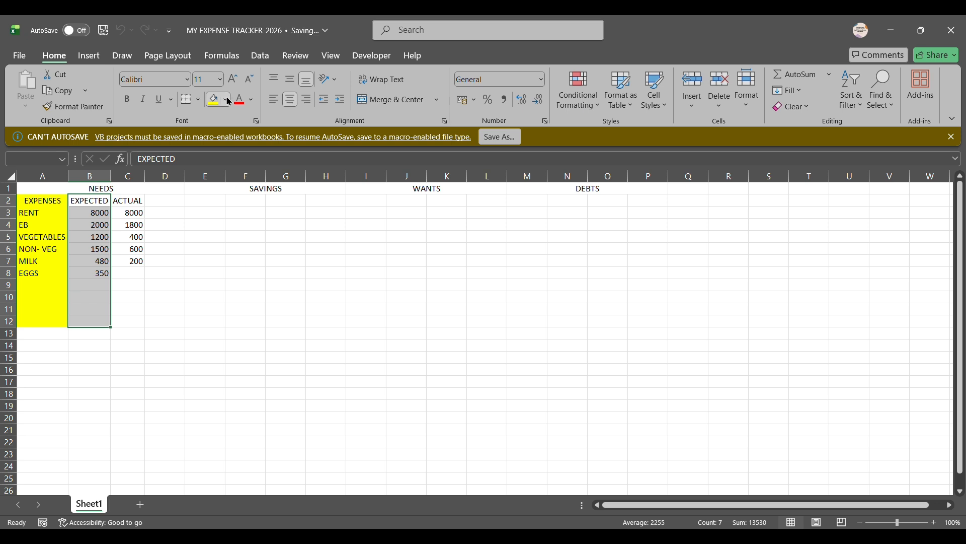
click(233, 264)
drag(129, 203, 144, 327)
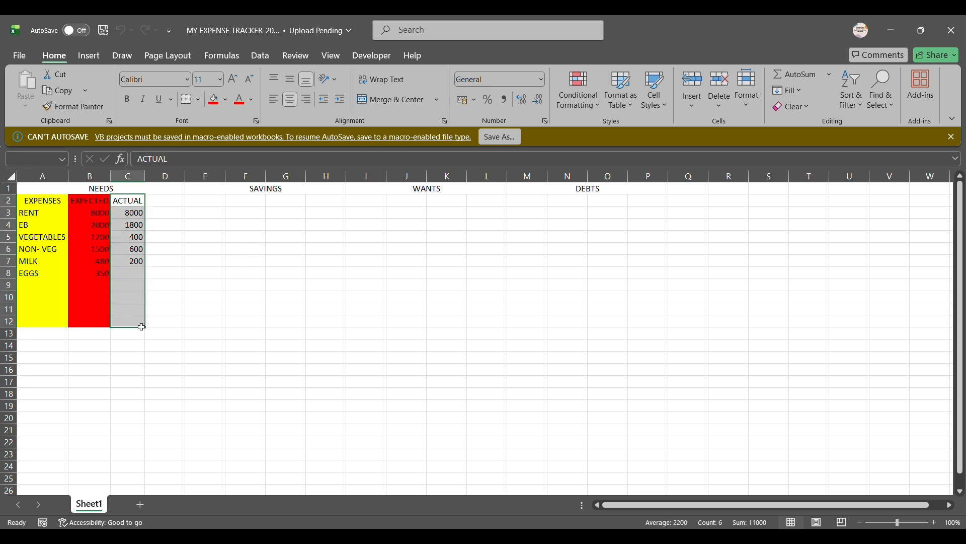
click(226, 102)
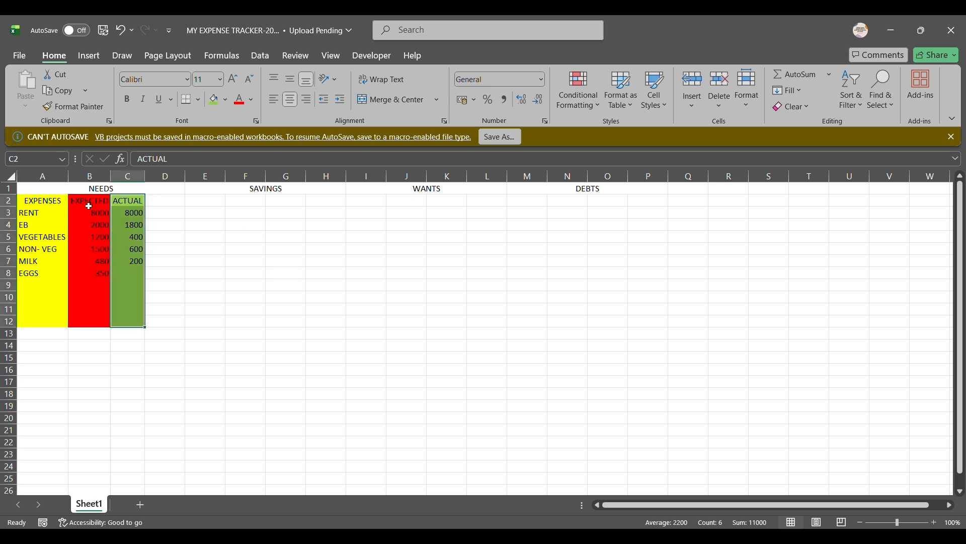
- Apply borders to all cells of the needs table in A2:C12
drag(29, 204, 141, 323)
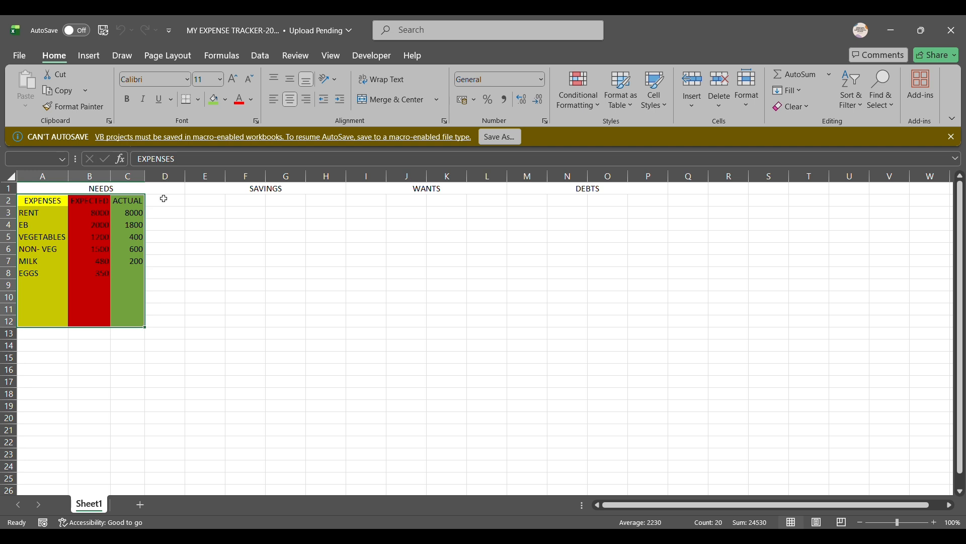
click(187, 100)
click(180, 359)
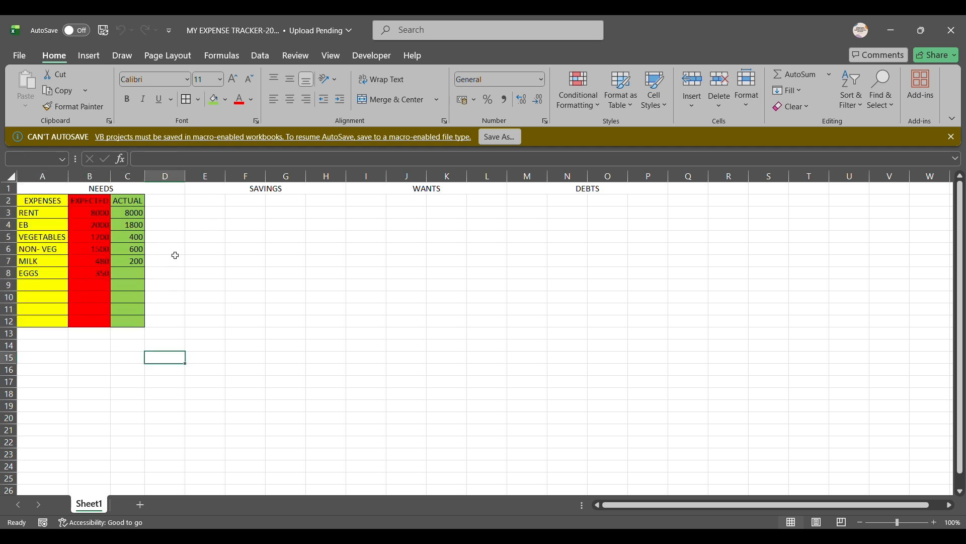
- Add the column header BALANCE in D2, beside ACTUAL
click(167, 201)
text(BAL)
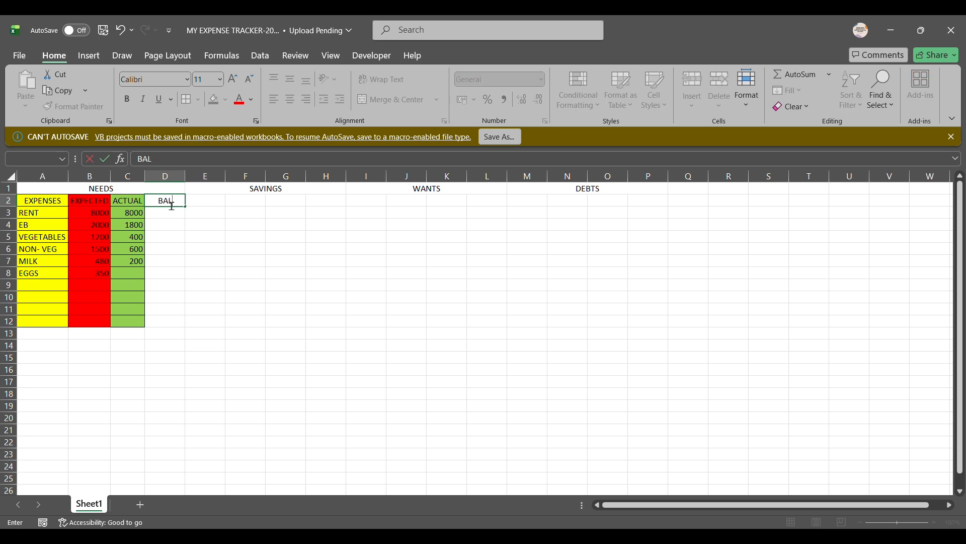
text(ANCE)
click(162, 328)
- Calculate the VEGETABLES balance in D5 with the formula =B5-C5
click(159, 214)
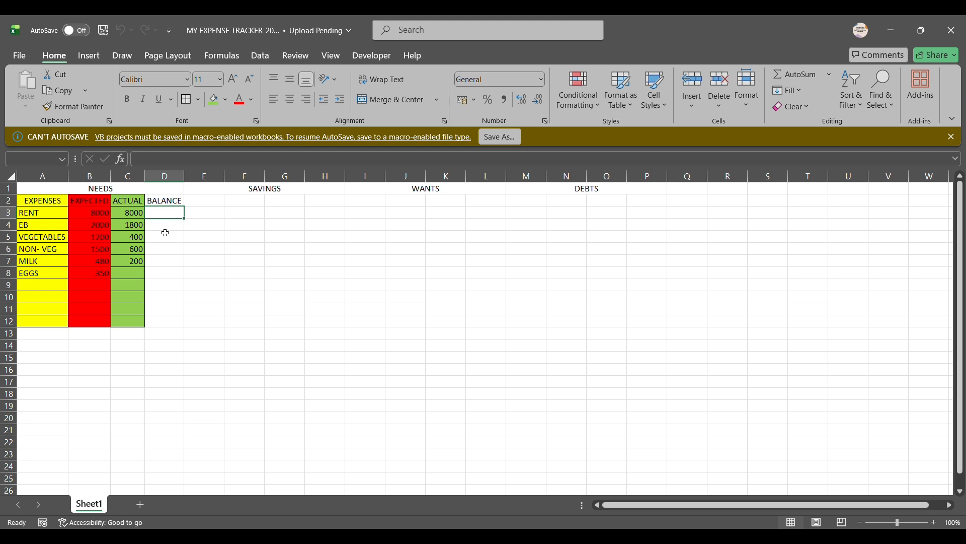
click(168, 240)
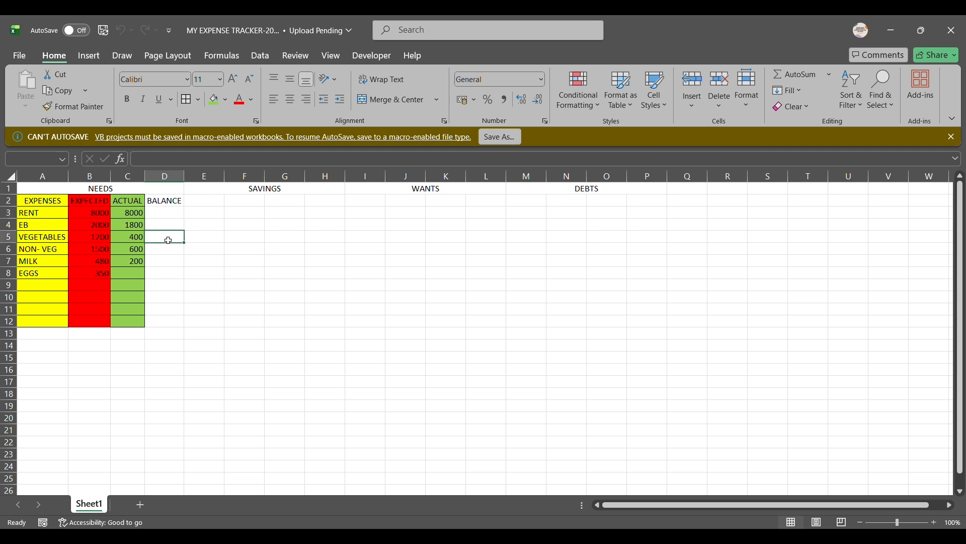
text(=)
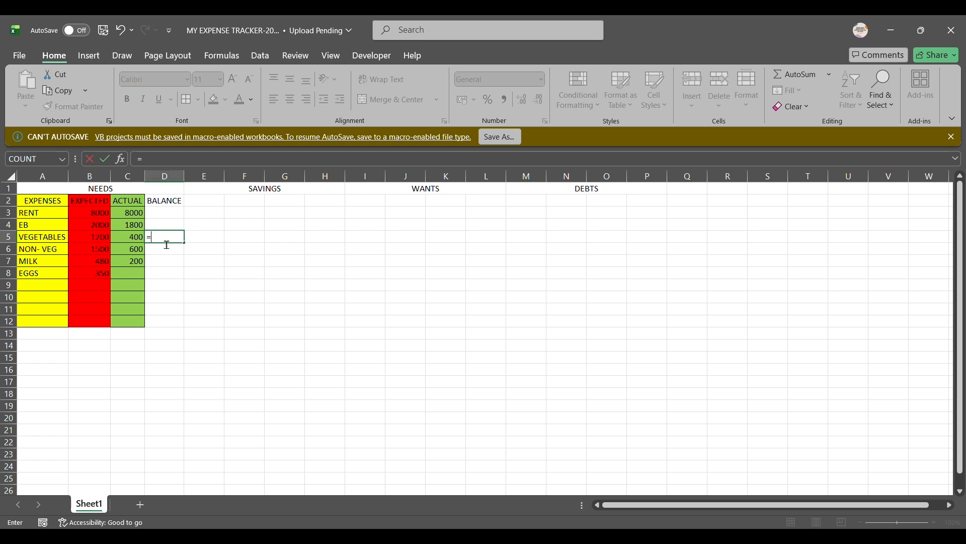
click(98, 238)
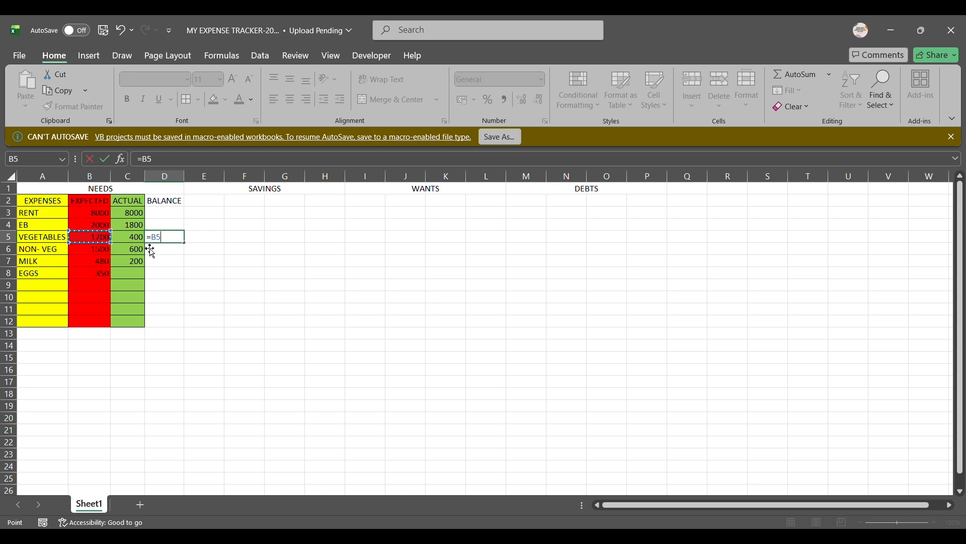
text(-)
click(136, 241)
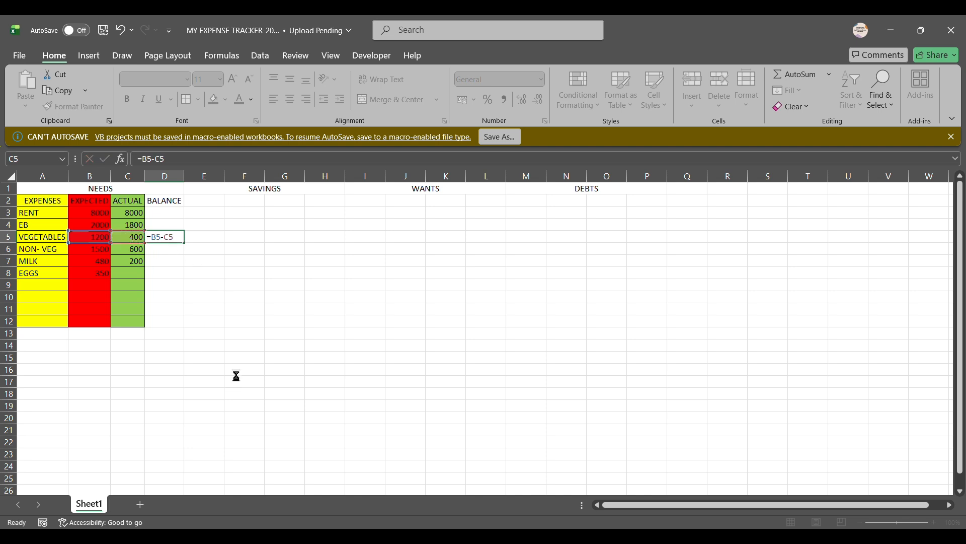
key(Return)
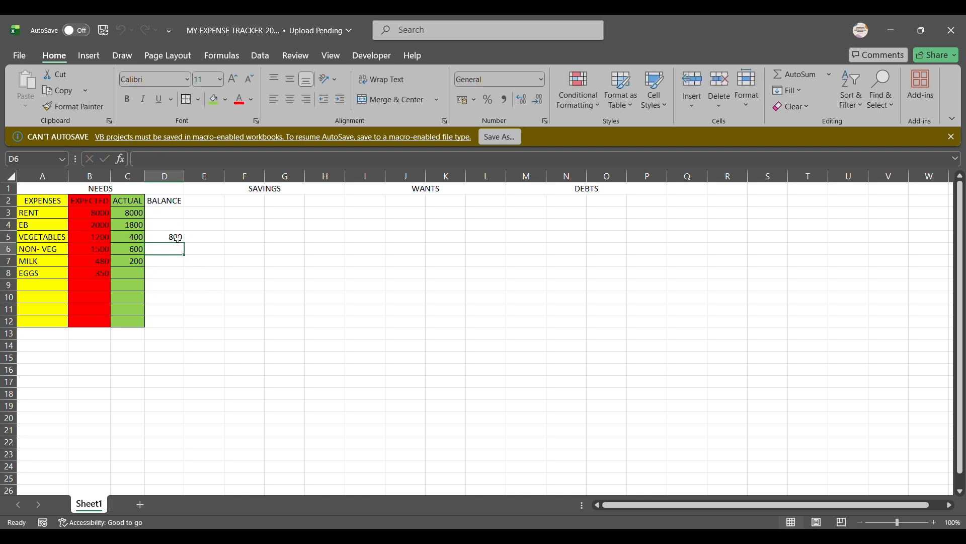
- Calculate the NON- VEG balance in D6 with the formula =B6-C6
text(=)
click(103, 249)
text(-)
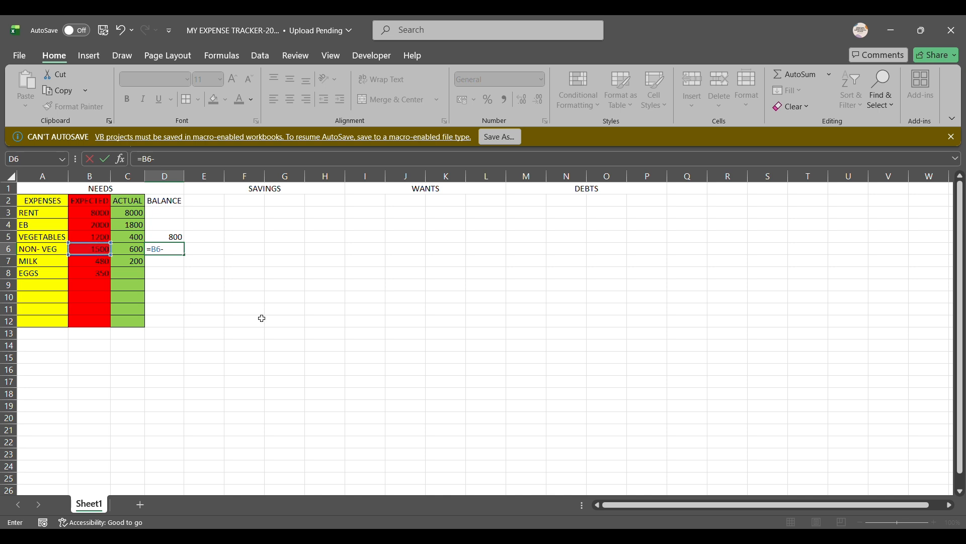
click(138, 251)
key(Return)
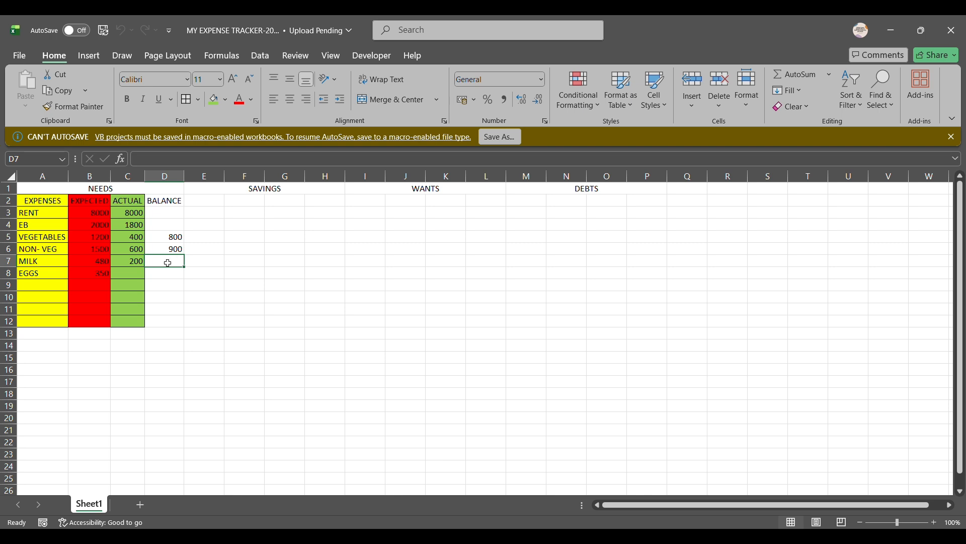
- Fill the BALANCE column D2:D12 with light blue and apply borders to all its cells
drag(165, 201, 172, 324)
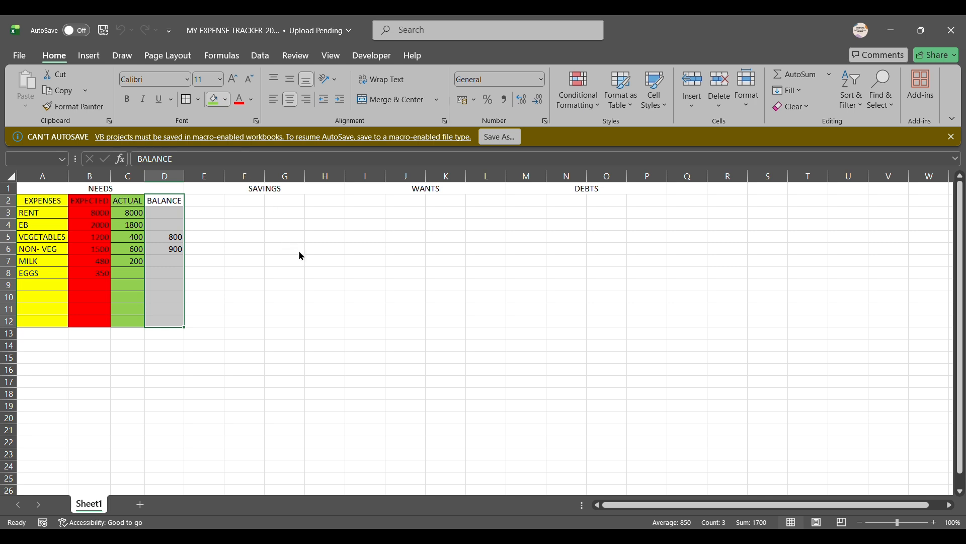
click(213, 100)
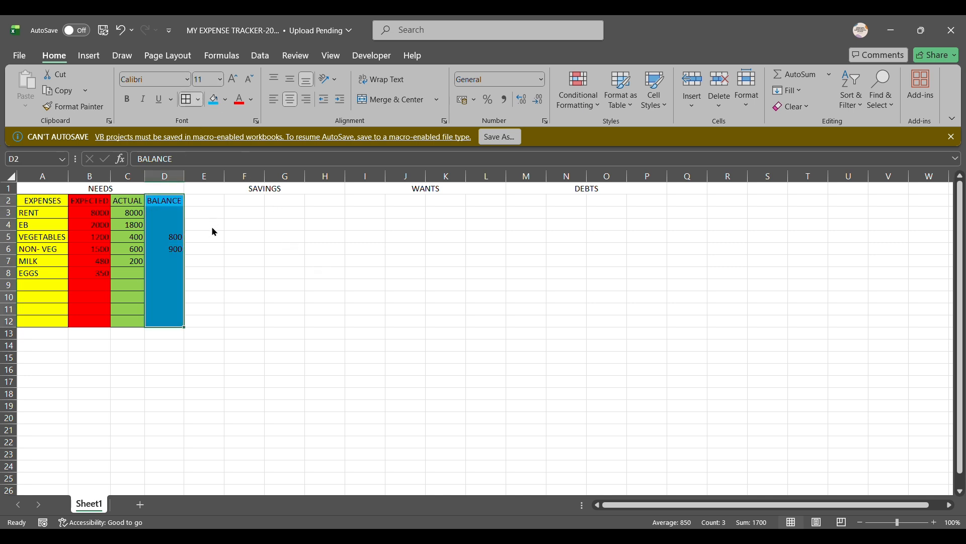
click(162, 383)
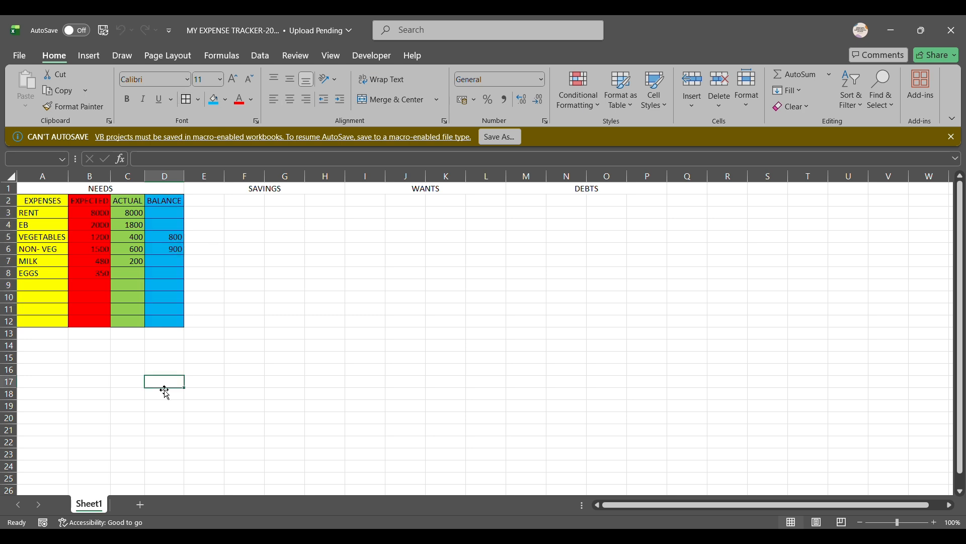
- Total the EXPECTED column in B13 by summing B3:B12
click(94, 337)
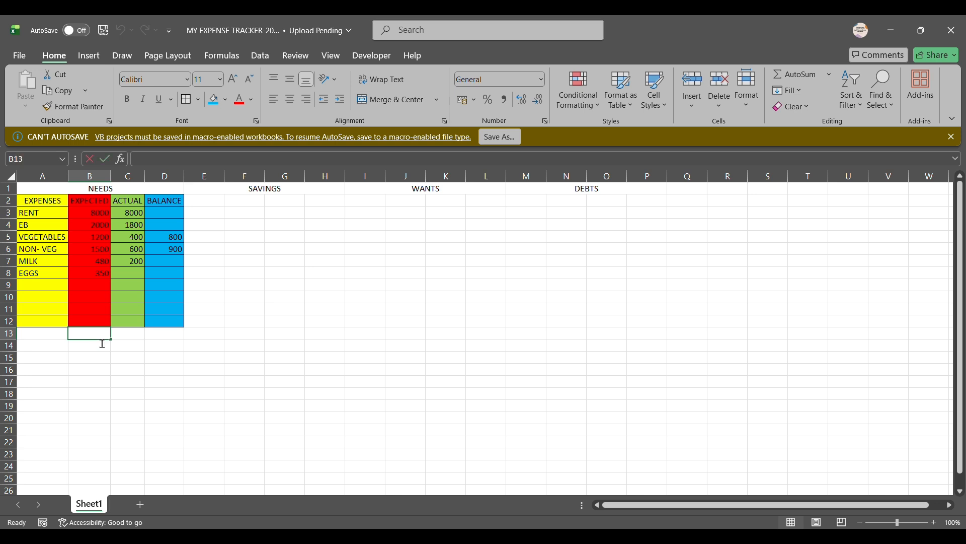
text(=SUM()
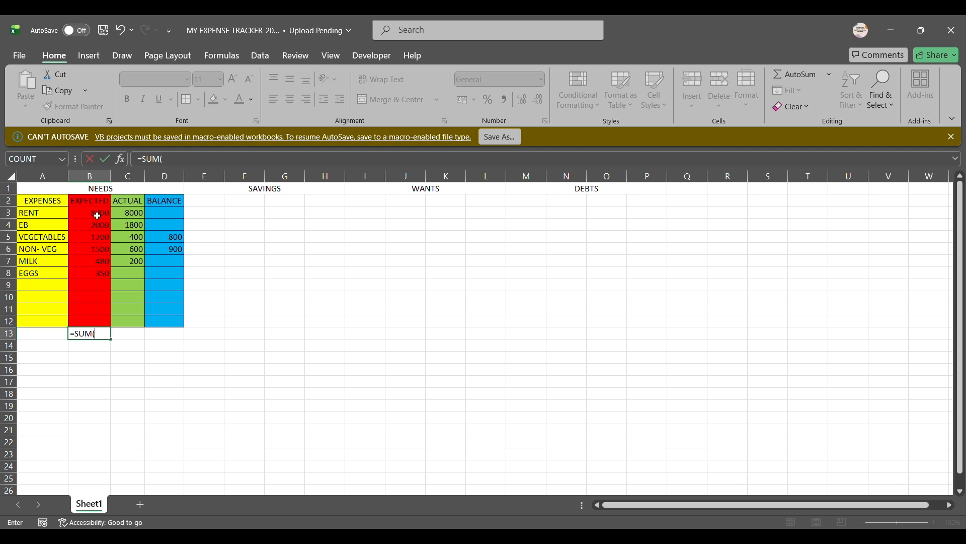
drag(95, 215, 100, 321)
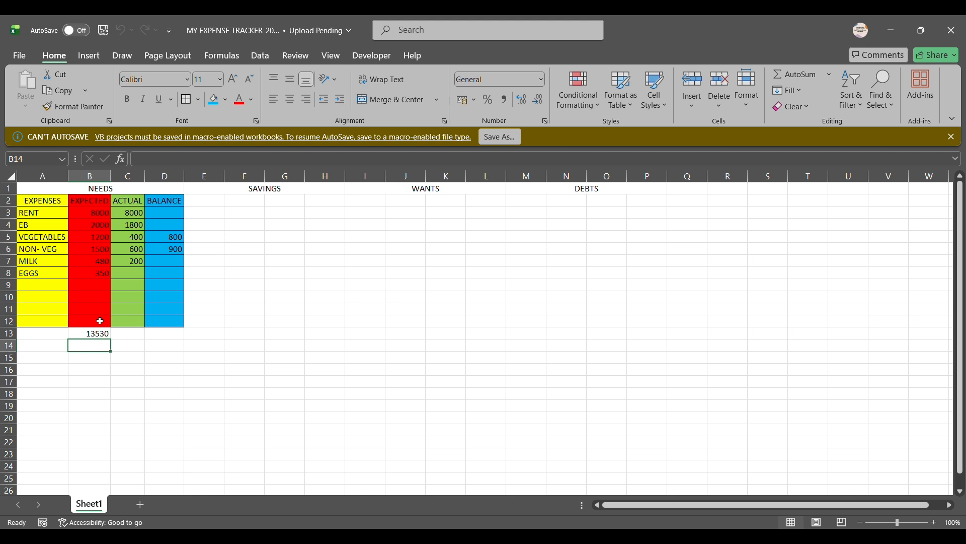
click(110, 398)
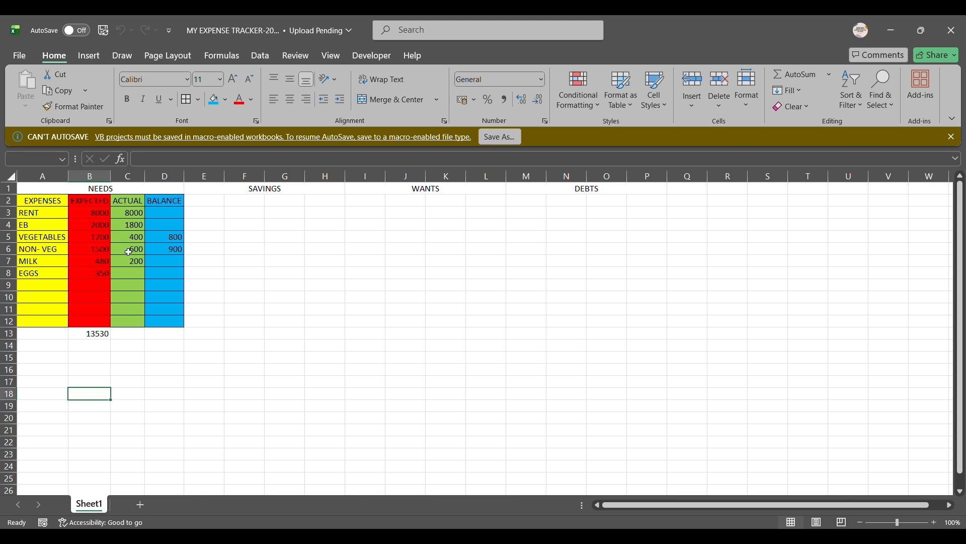
- Total the ACTUAL column in C13 with the formula =SUM(C3:C12)
drag(135, 215, 135, 225)
click(132, 335)
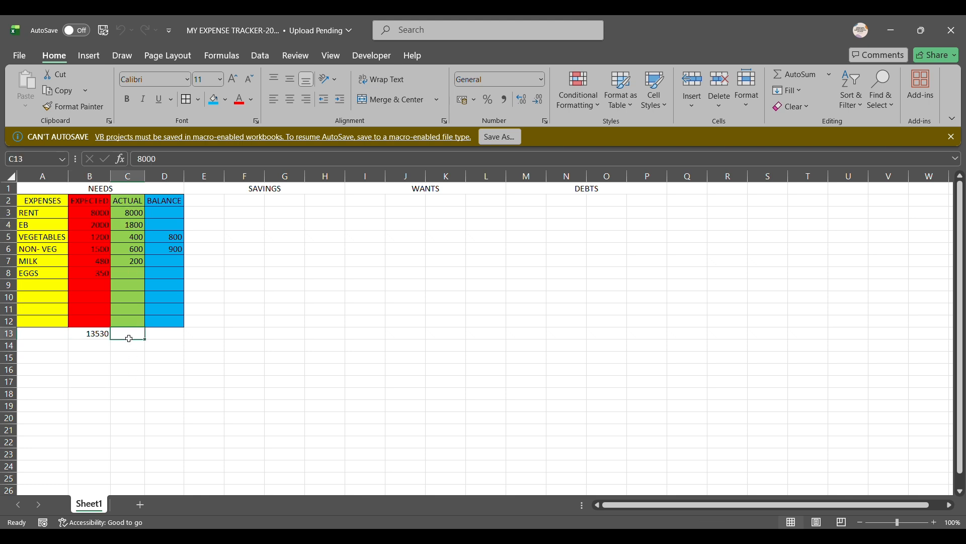
text(=)
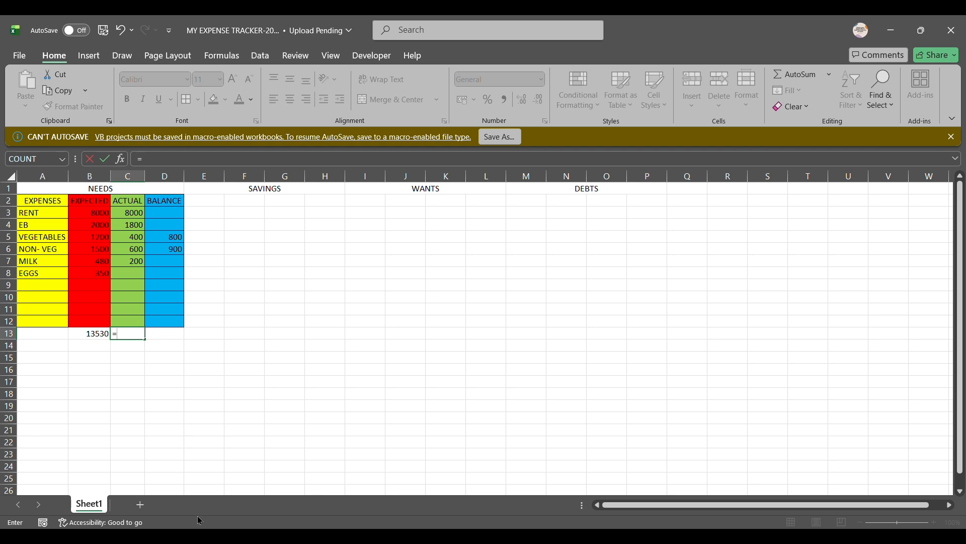
text(SUM()
drag(127, 217, 133, 321)
text())
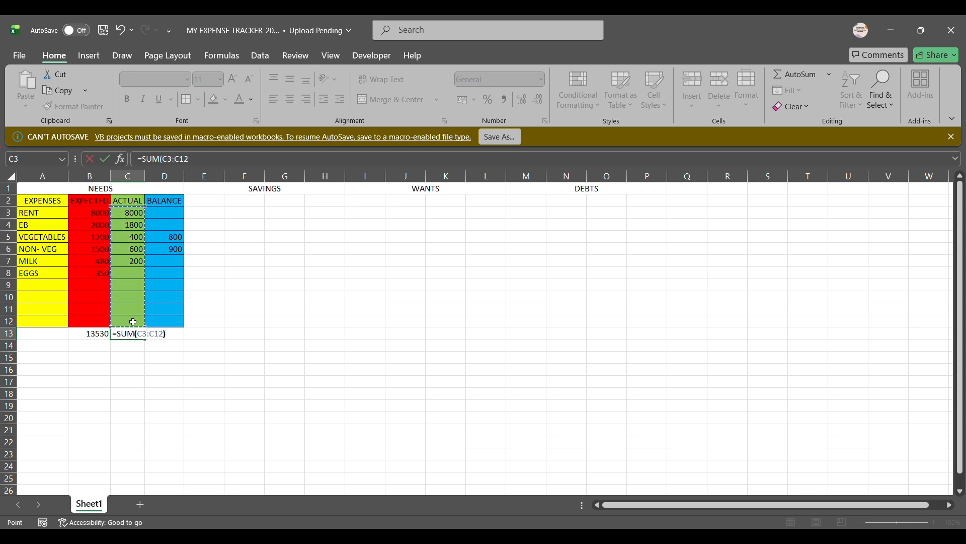
key(Return)
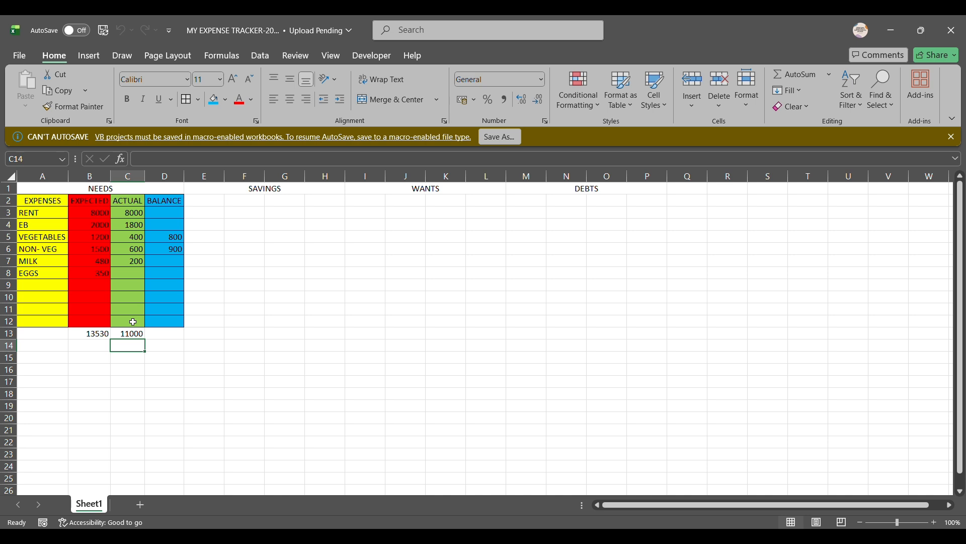
- Total the BALANCE column in D13 with the formula =SUM(D3:D12)
click(173, 338)
text(=)
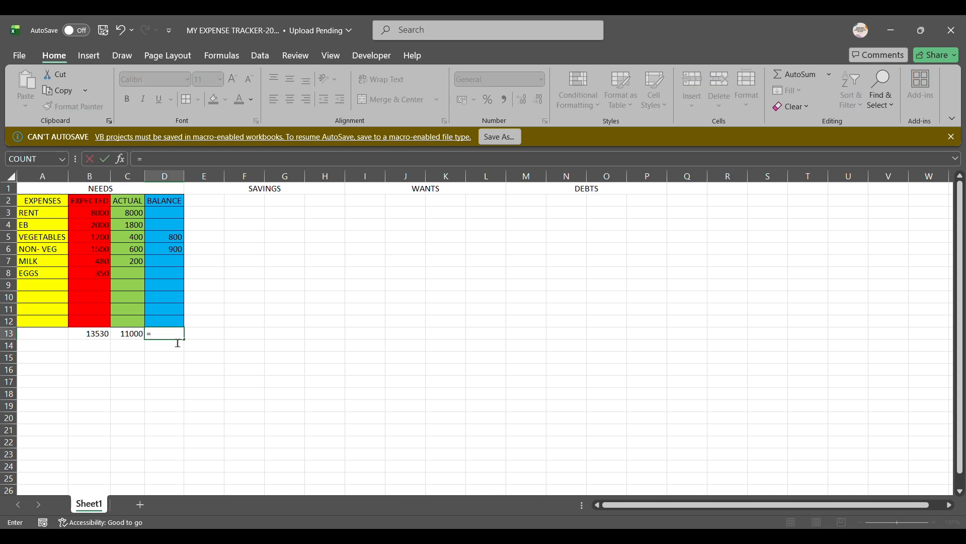
text(SUM()
drag(166, 213, 167, 323)
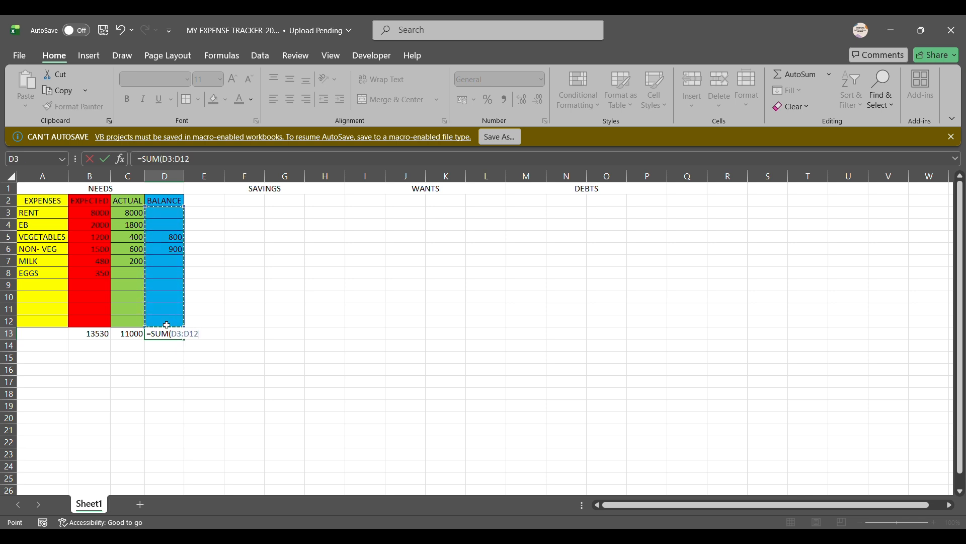
text())
key(Return)
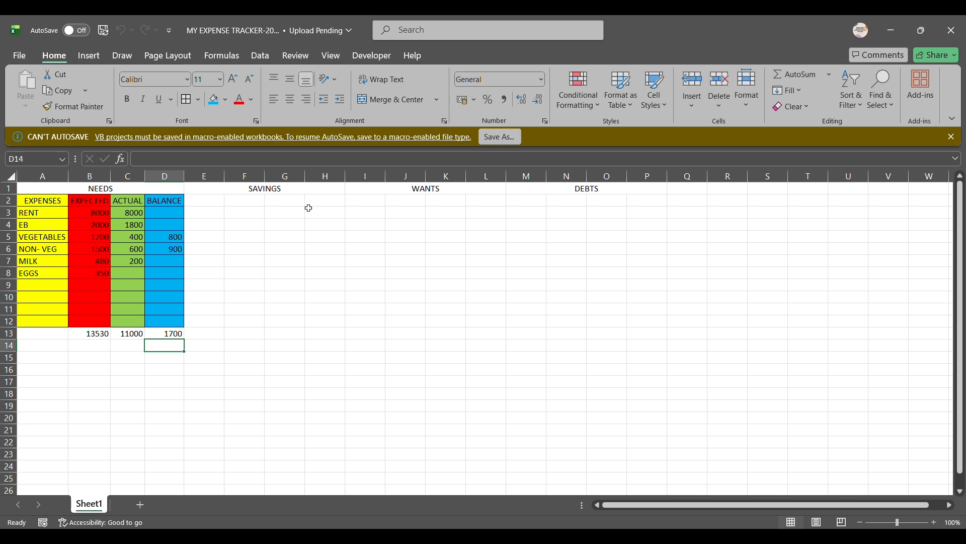
- Enter the header EXPENSES in E2 for the SAVINGS section
click(205, 206)
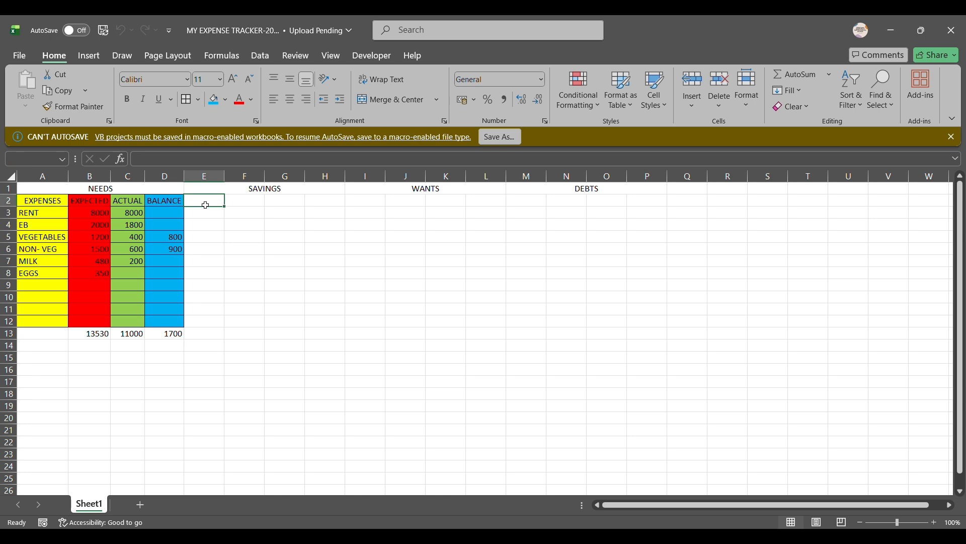
text(EXPEN)
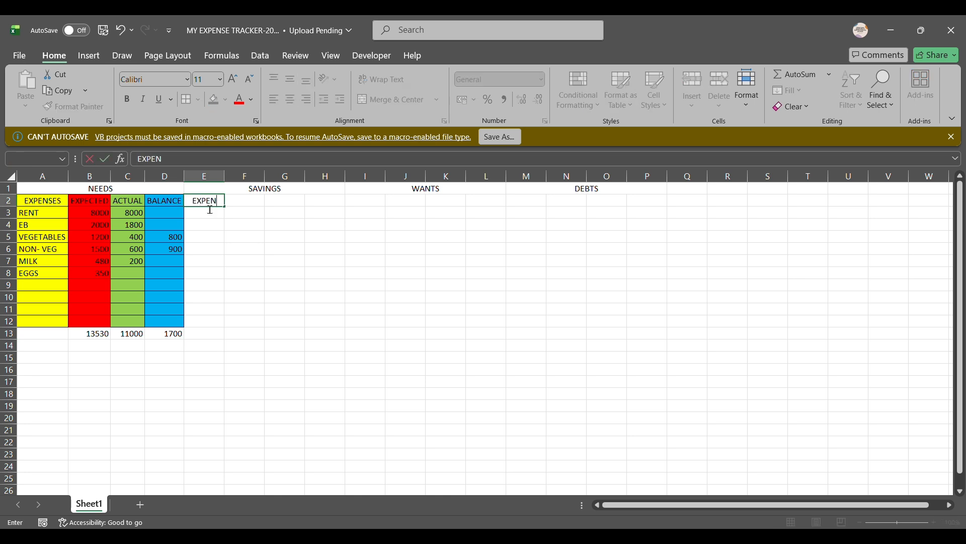
text(SES)
key(Return)
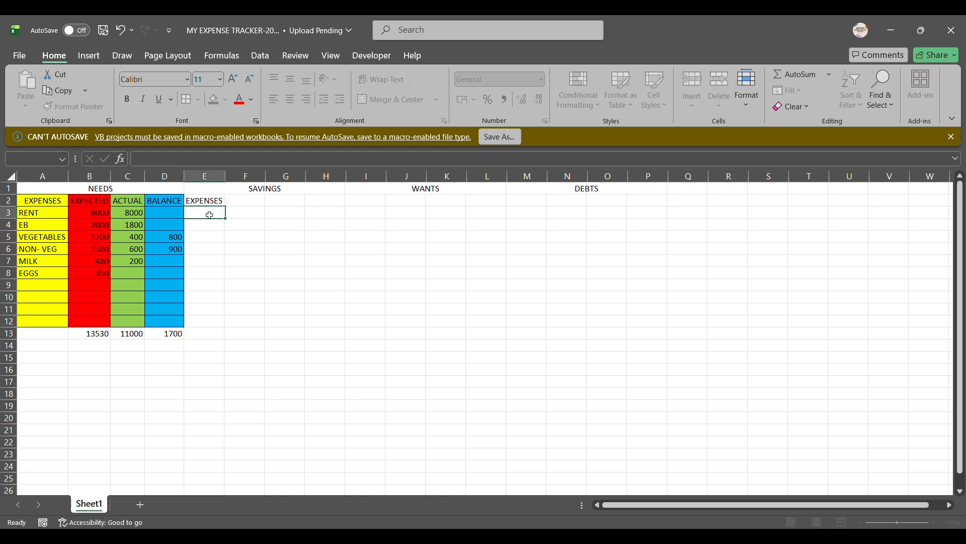
- List the SAVINGS expenses GOLD CHIT, RD and PPF in cells E3 to E5
text(D)
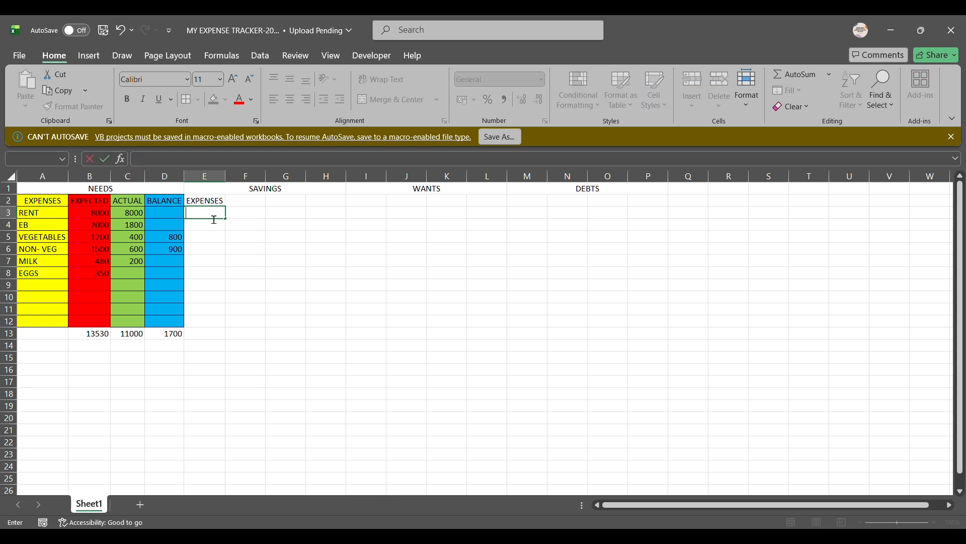
text(OLD CHIT)
key(Return)
text(RD)
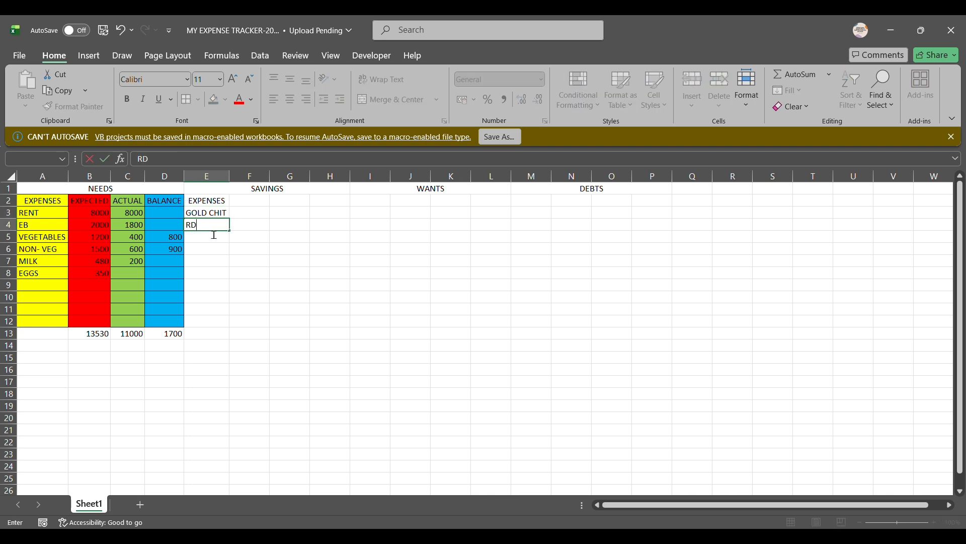
key(Return)
text(PP)
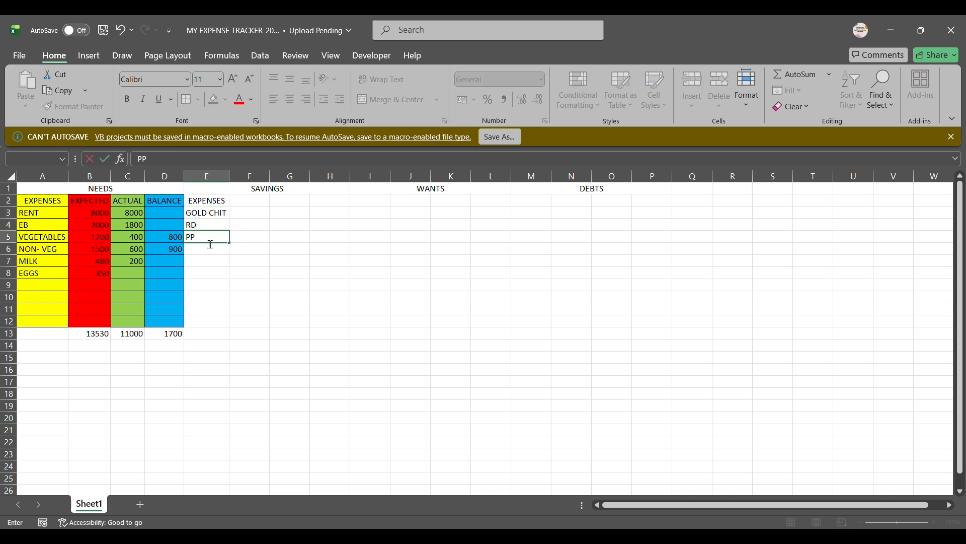
text(F)
key(Return)
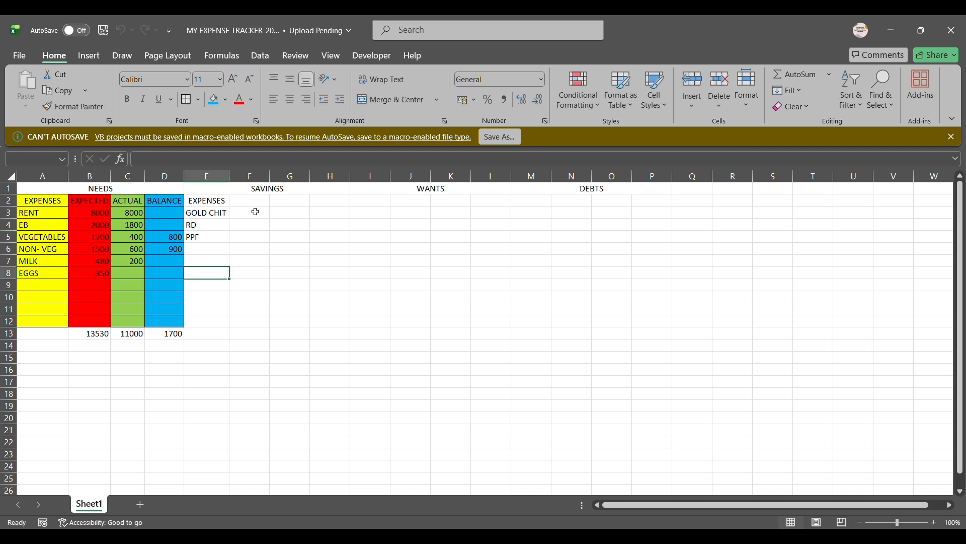
- Add the header EXPECTED in F2 with amounts 5000 for GOLD CHIT, 2000 for RD and 5000 for PPF
click(249, 204)
text(EX)
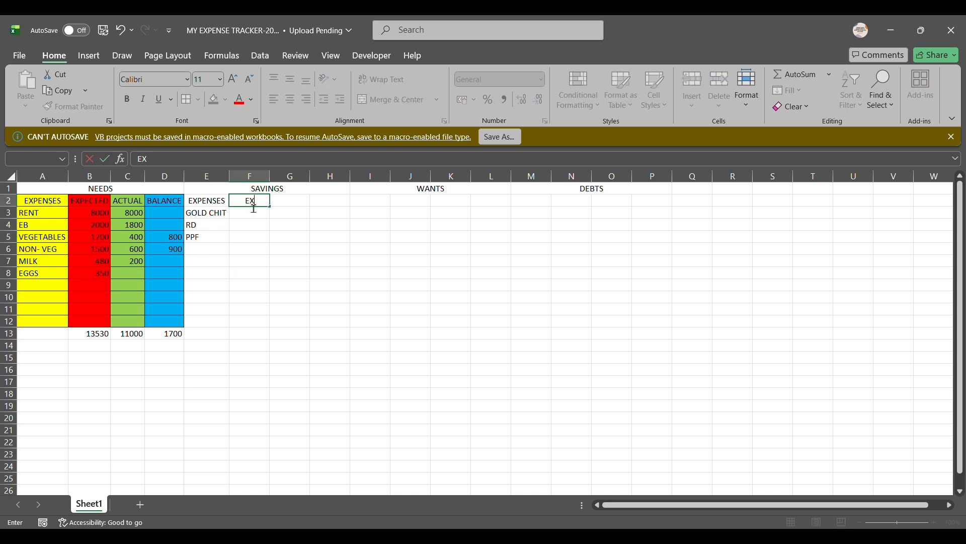
text(PECTED)
click(271, 277)
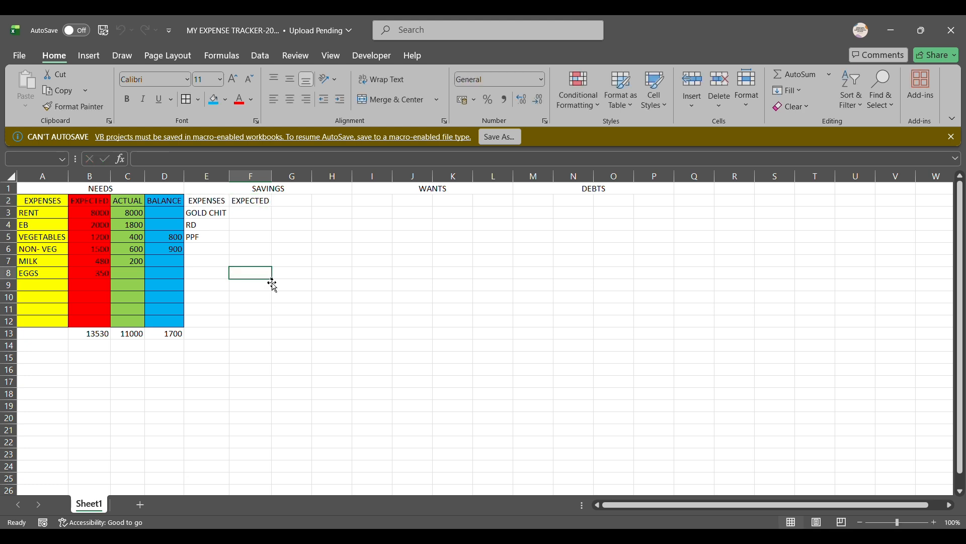
click(256, 217)
text(5000)
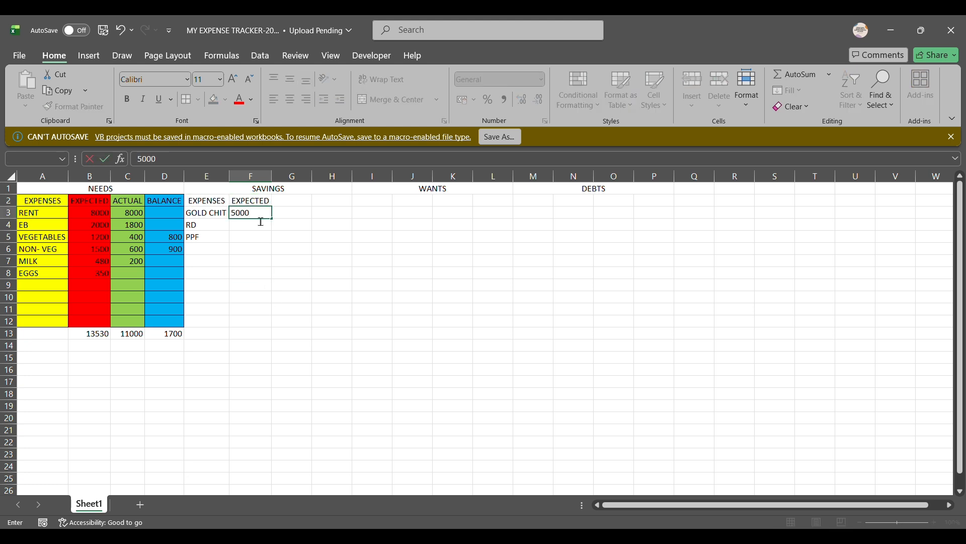
click(252, 225)
text(2000)
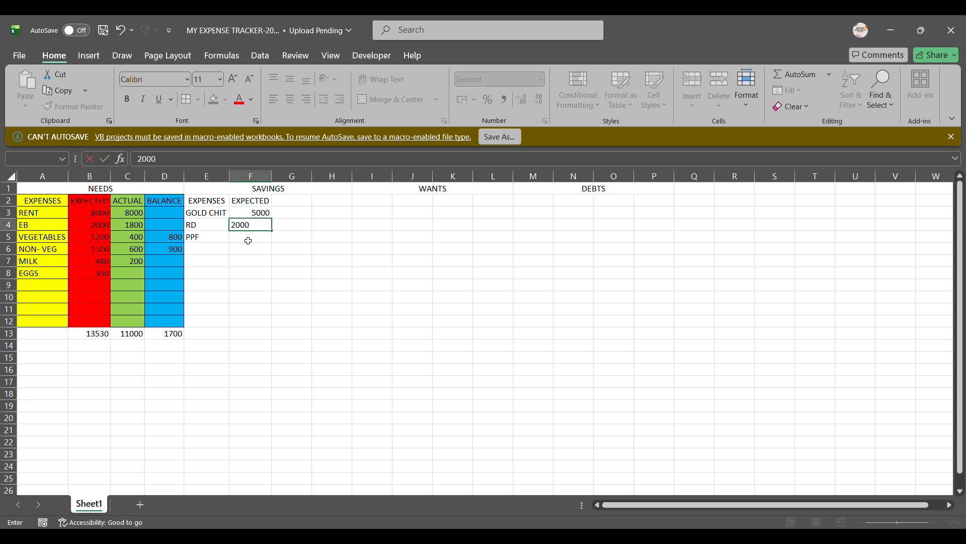
click(255, 236)
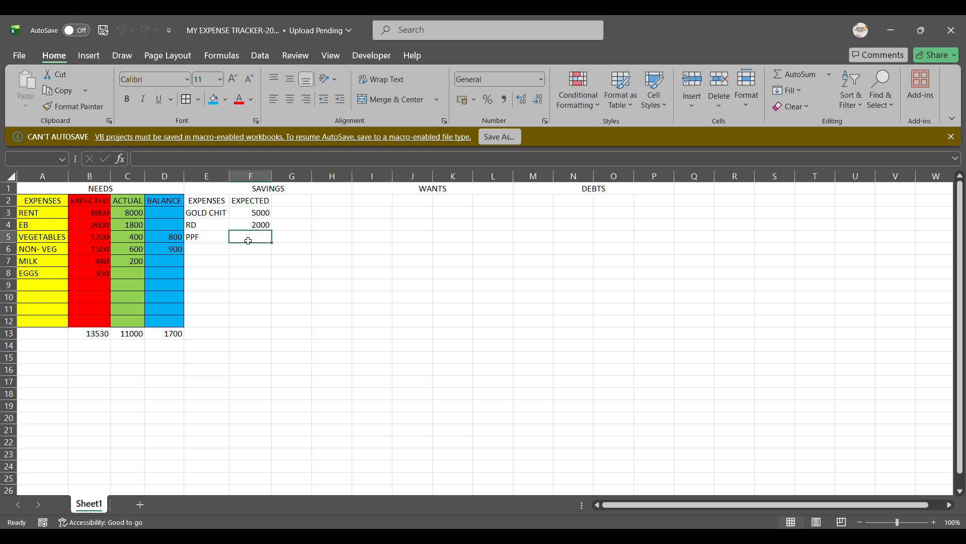
text(5000)
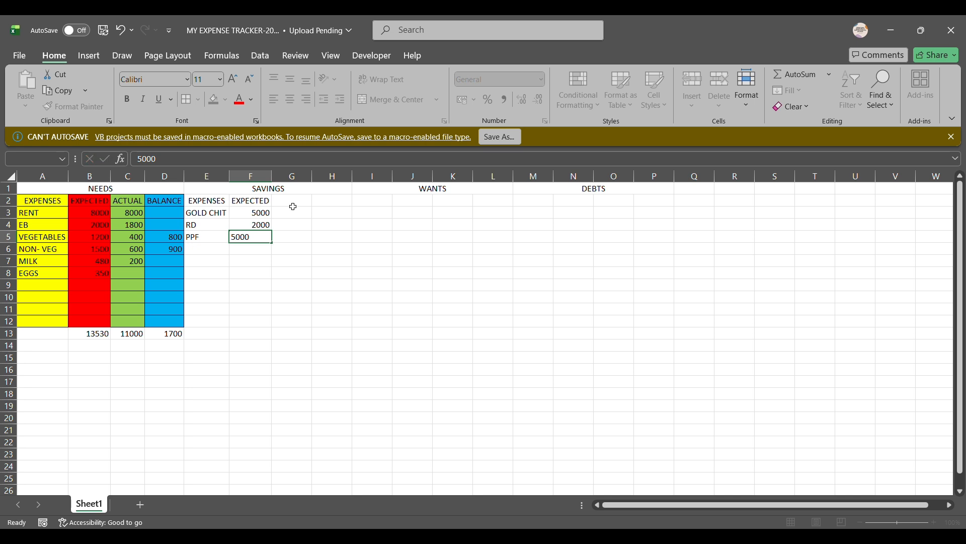
- Add the header ACTUAL in G2 and enter 2000 as the actual amount for PPF in G5
click(294, 202)
text(ACTAU)
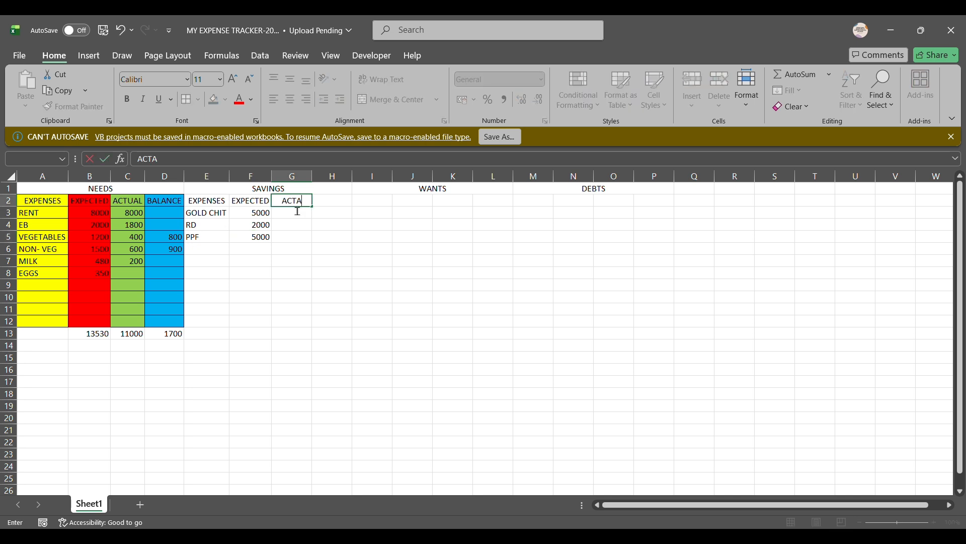
key(BackSpace)
key(BackSpace)
text(UAL)
click(290, 283)
click(296, 238)
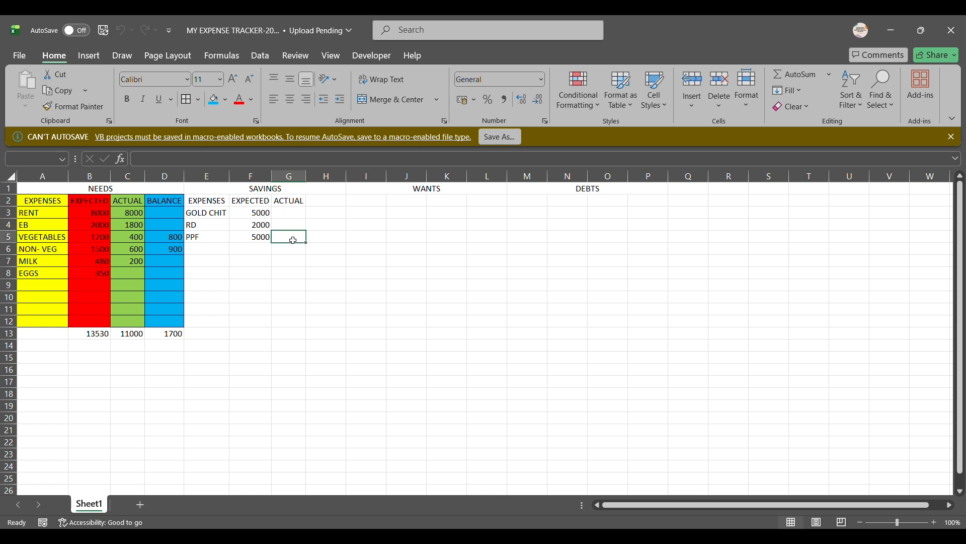
text(2000)
- Enter the header BALANCE in H2 for the SAVINGS section
click(347, 201)
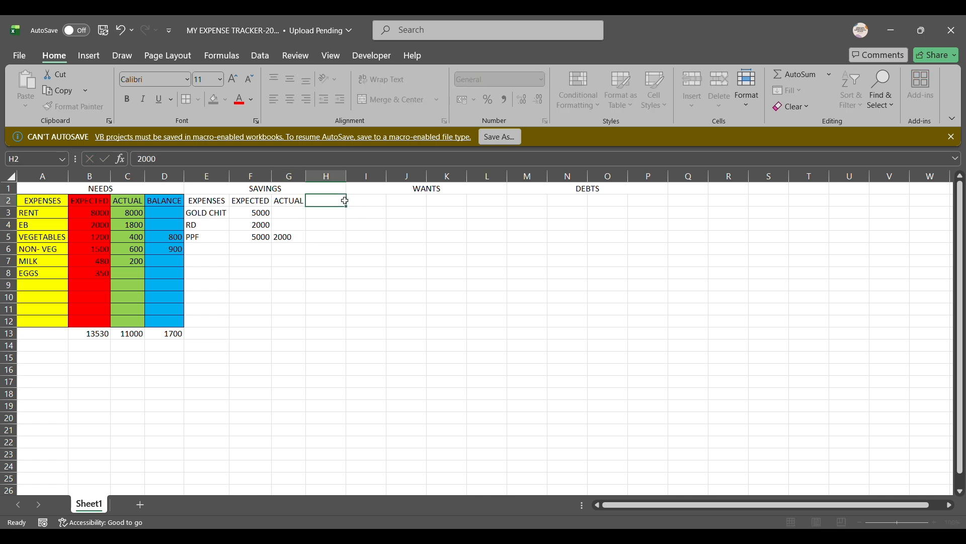
text(BALANCE)
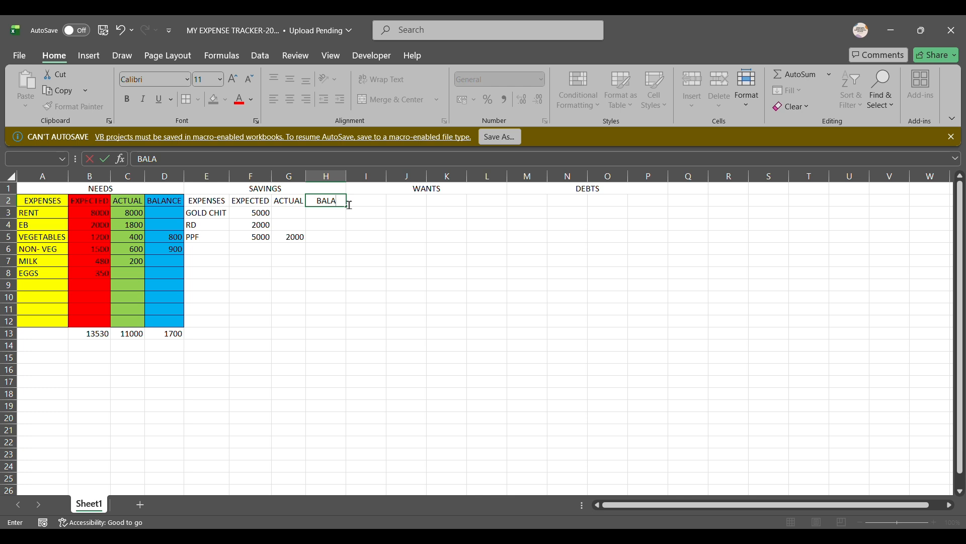
click(334, 321)
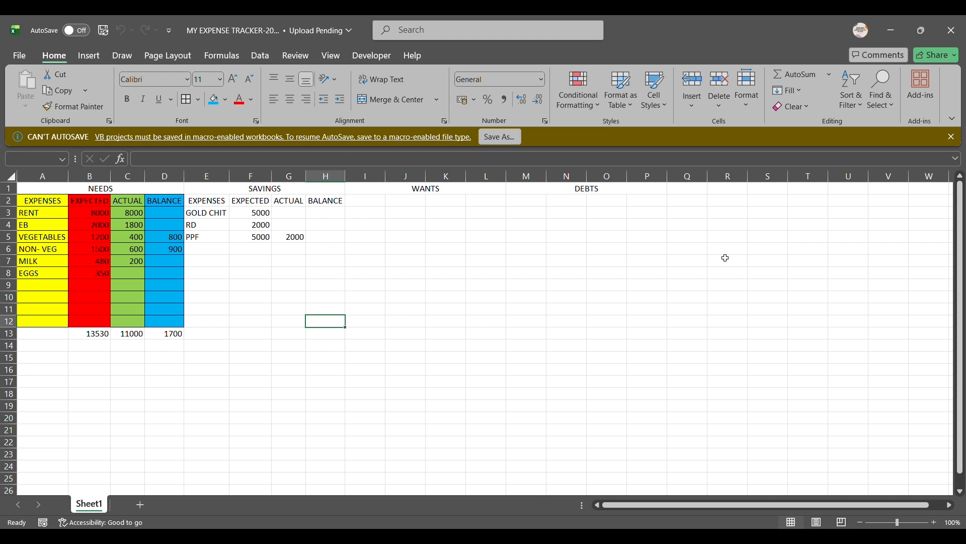
drag(962, 266, 962, 279)
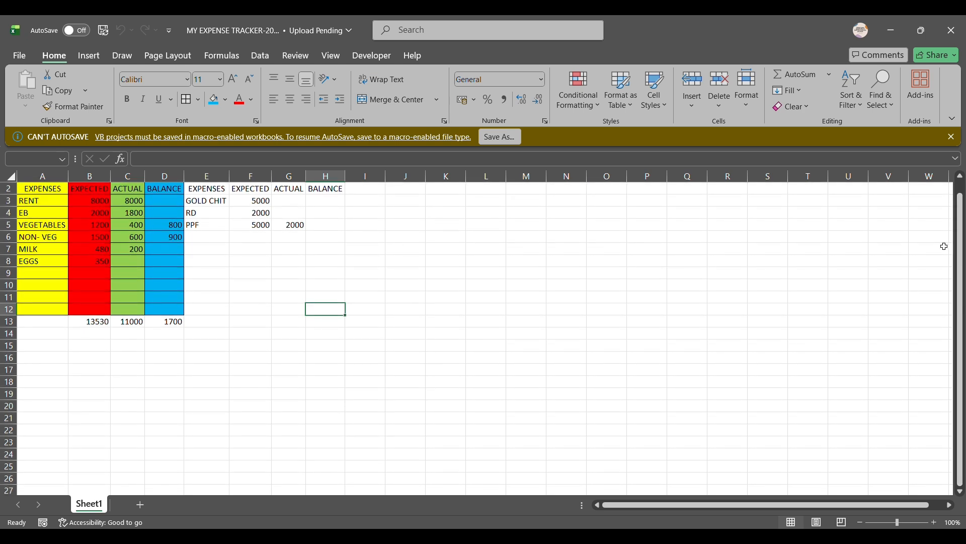
scroll(963, 274, up, 1)
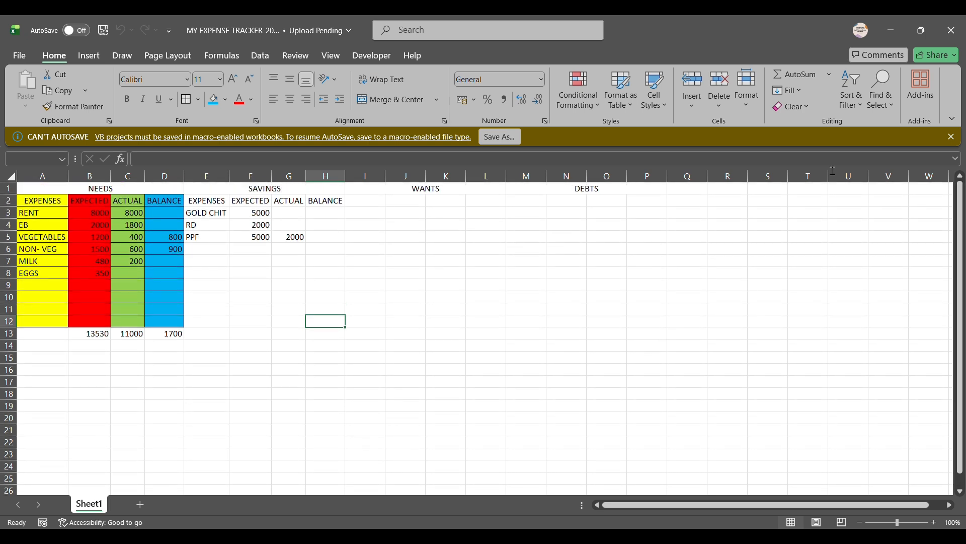